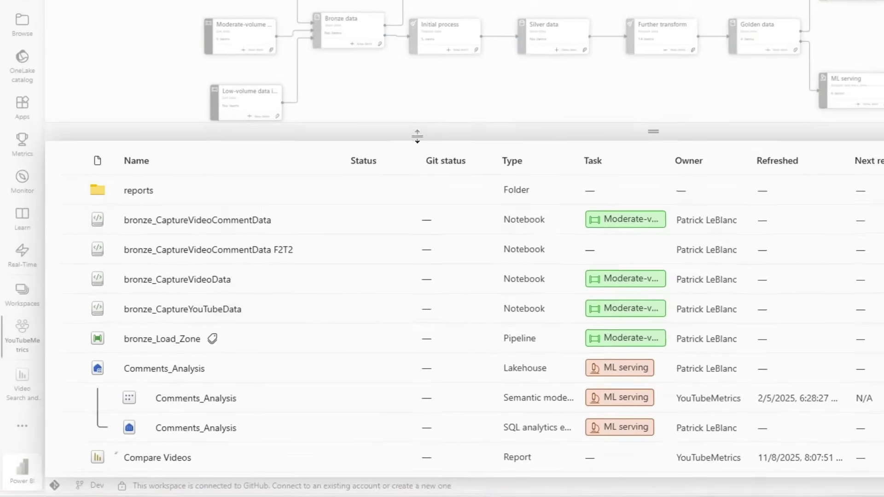
- Review the org apps tenant setting in the admin settings, then return to the YouTubeMetrics workspace
{"action": "scroll", "coordinate": [425, 291], "scroll_direction": "down", "scroll_amount": 20}
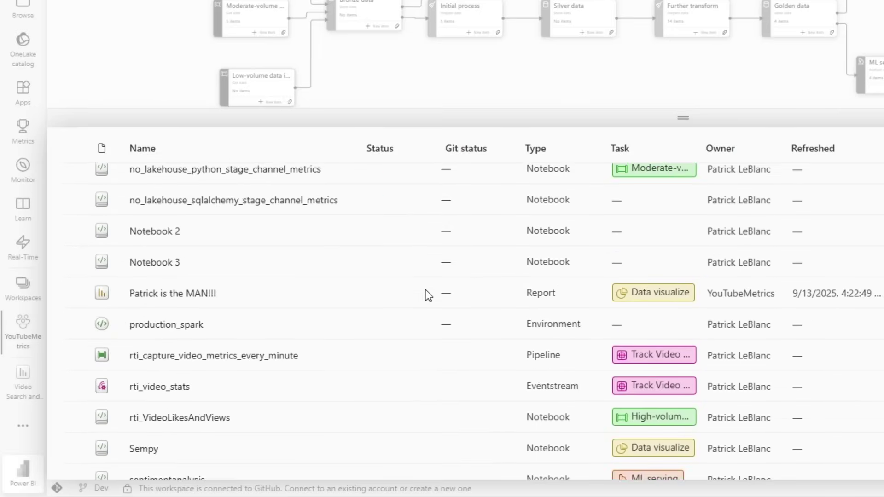
{"action": "scroll", "coordinate": [424, 288], "scroll_direction": "down", "scroll_amount": 5}
{"action": "scroll", "coordinate": [425, 289], "scroll_direction": "up", "scroll_amount": 12}
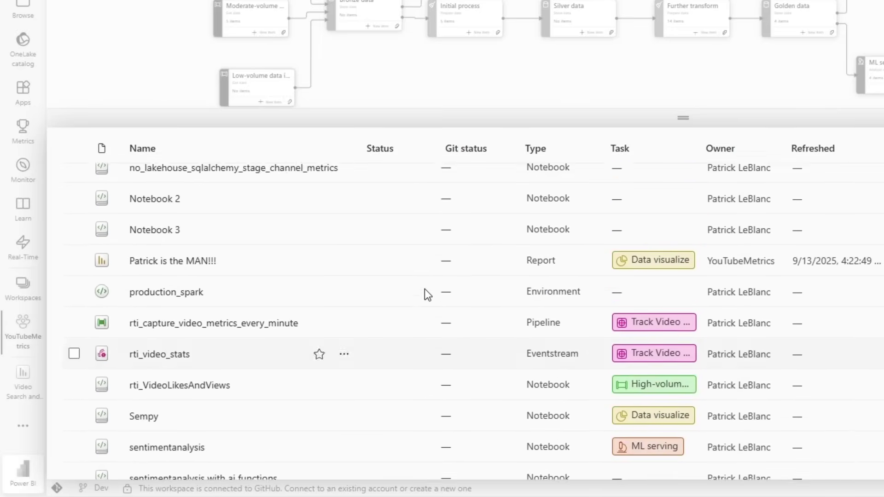
{"action": "scroll", "coordinate": [425, 289], "scroll_direction": "up", "scroll_amount": 10}
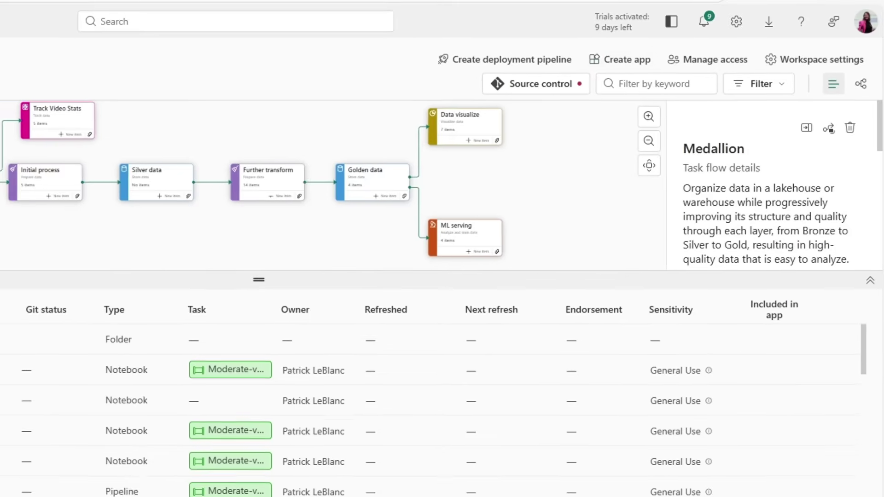
{"action": "left_click", "coordinate": [734, 21]}
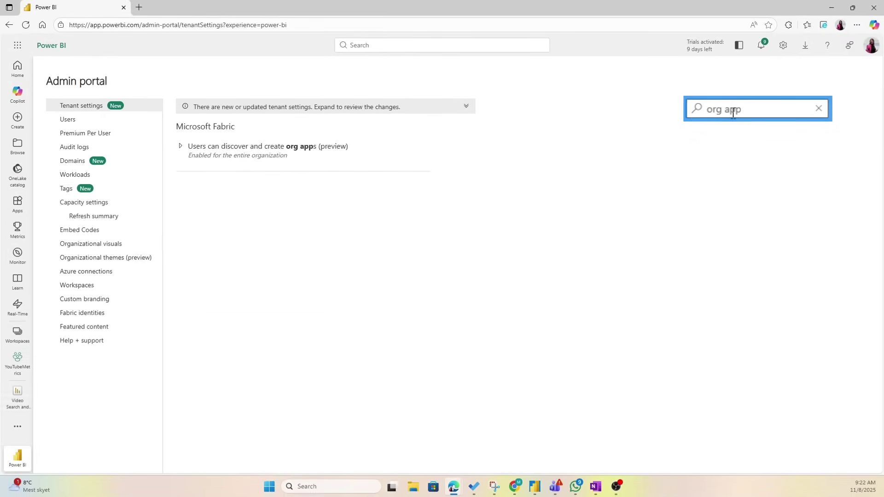
{"action": "left_click", "coordinate": [180, 148]}
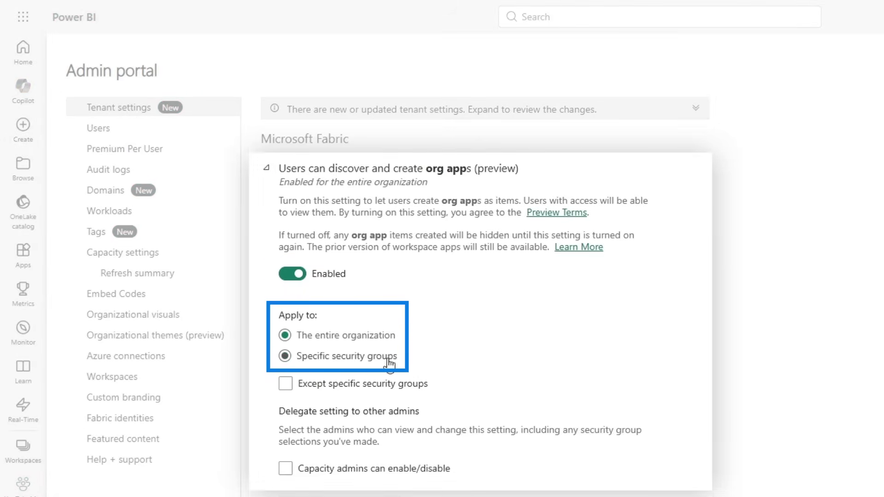
{"action": "left_click", "coordinate": [23, 484]}
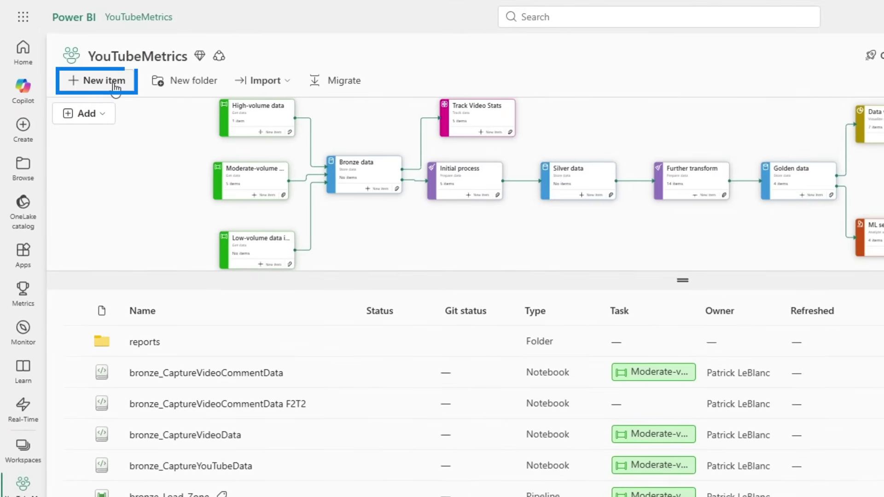
- Create a new Org app (preview) item named GIAC YouTube Controller
{"action": "left_click", "coordinate": [115, 87]}
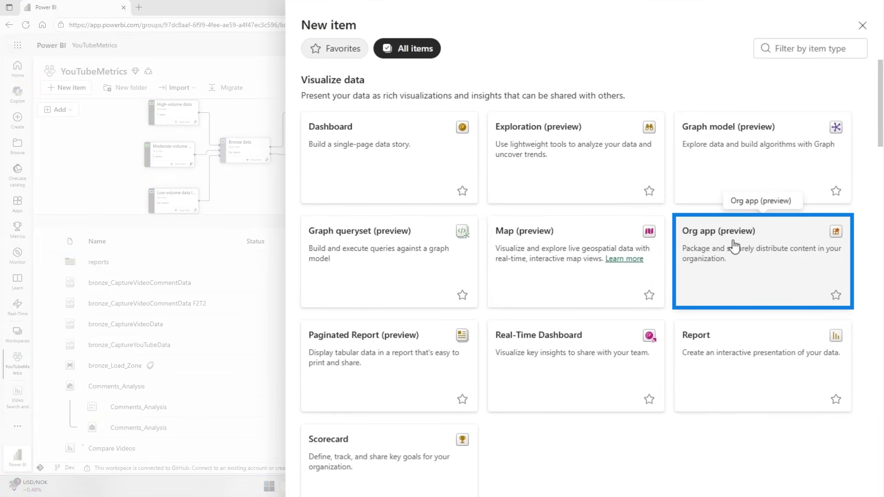
{"action": "left_click", "coordinate": [736, 250]}
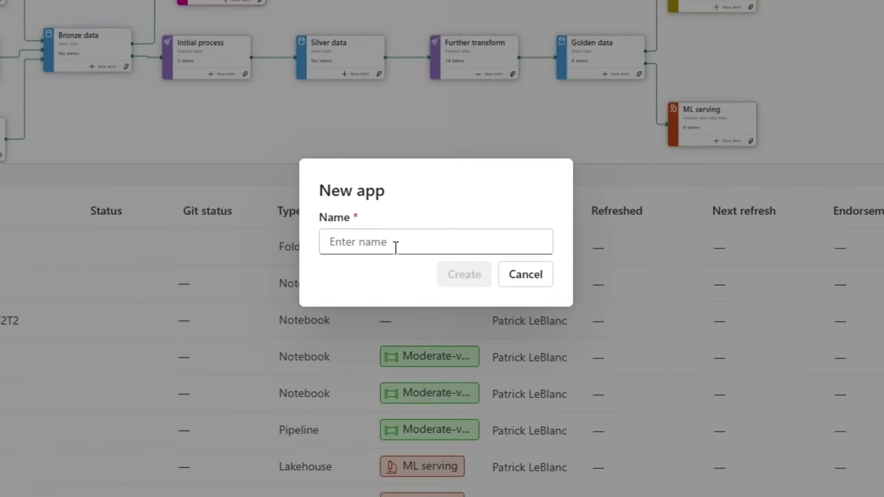
{"action": "left_click", "coordinate": [419, 260]}
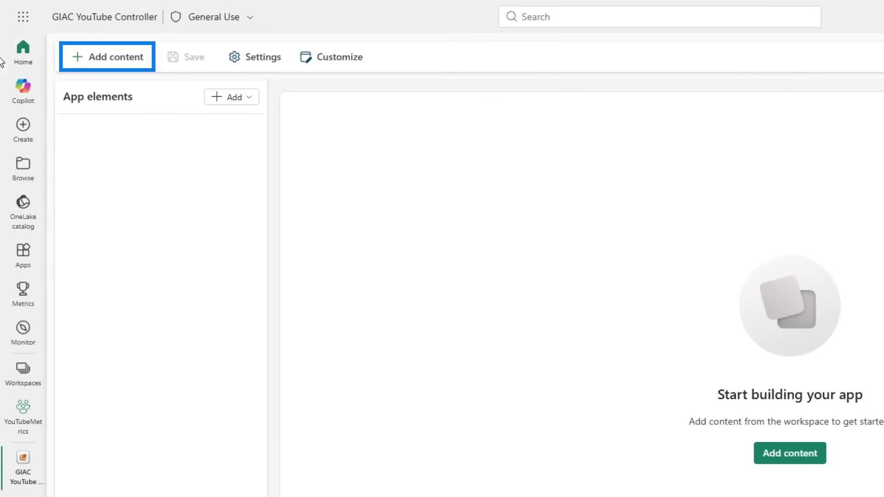
- Add Video Search and Stats Prod, Metrics, Compare Videos and sentimentanalysis as app content
{"action": "left_click", "coordinate": [129, 66]}
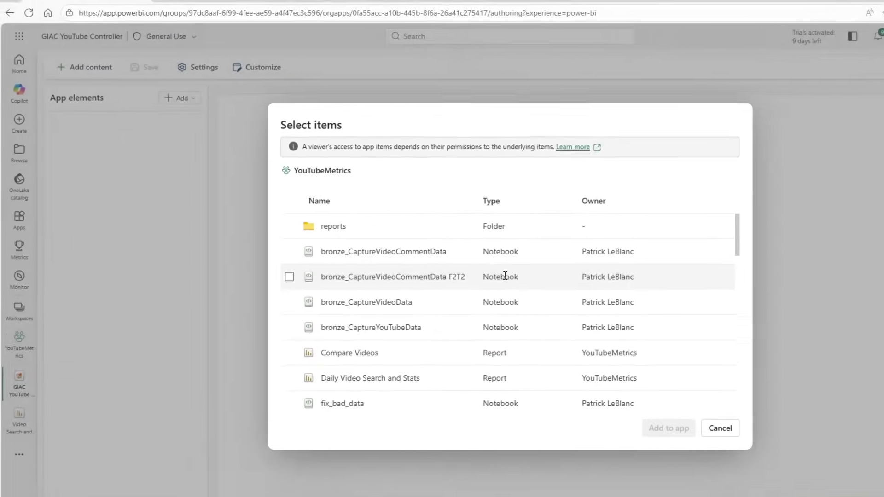
{"action": "scroll", "coordinate": [320, 329], "scroll_direction": "down", "scroll_amount": 2}
{"action": "scroll", "coordinate": [319, 328], "scroll_direction": "down", "scroll_amount": 10}
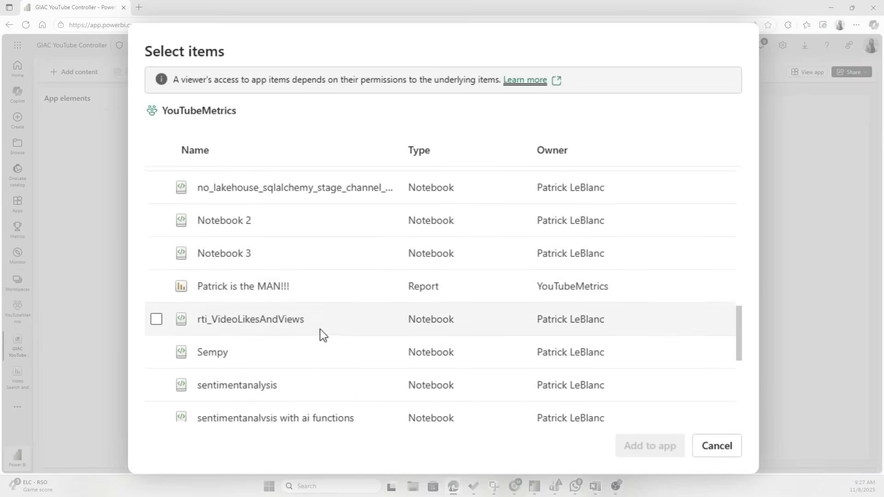
{"action": "scroll", "coordinate": [319, 330], "scroll_direction": "up", "scroll_amount": 5}
{"action": "scroll", "coordinate": [319, 329], "scroll_direction": "down", "scroll_amount": 5}
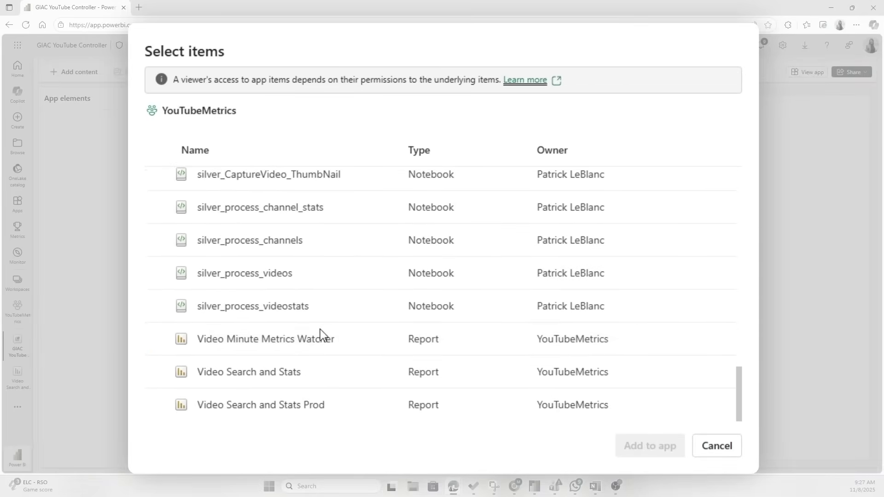
{"action": "left_click", "coordinate": [156, 405]}
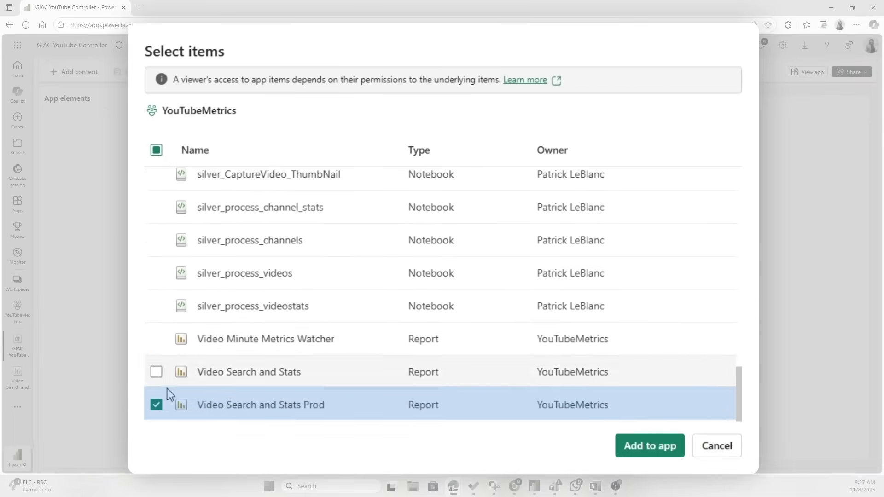
{"action": "scroll", "coordinate": [167, 389], "scroll_direction": "up", "scroll_amount": 10}
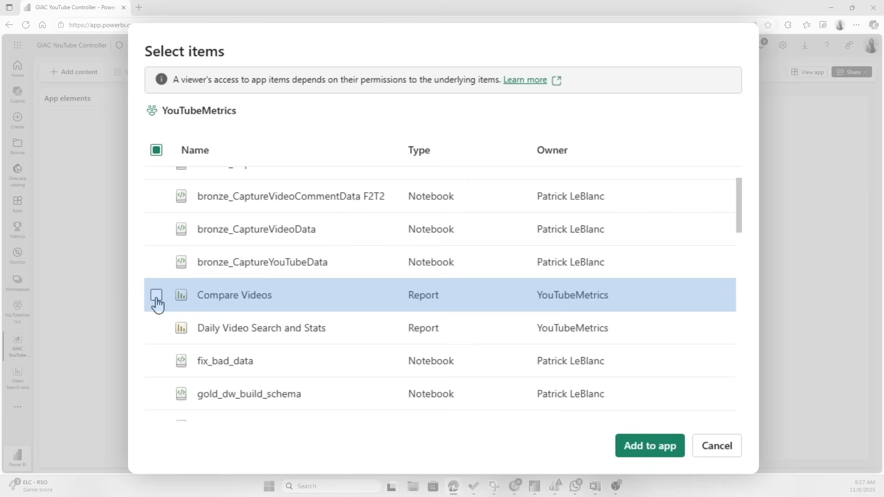
{"action": "scroll", "coordinate": [156, 297], "scroll_direction": "down", "scroll_amount": 8}
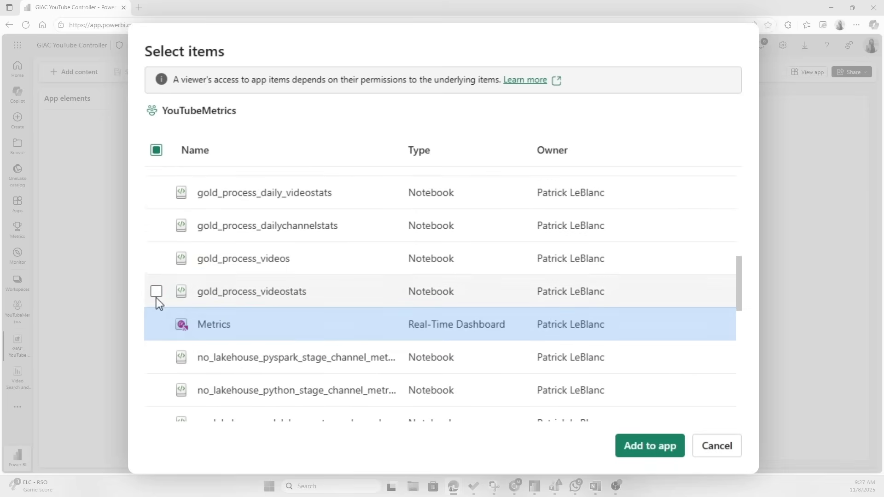
{"action": "left_click", "coordinate": [156, 324]}
{"action": "scroll", "coordinate": [378, 329], "scroll_direction": "down", "scroll_amount": 5}
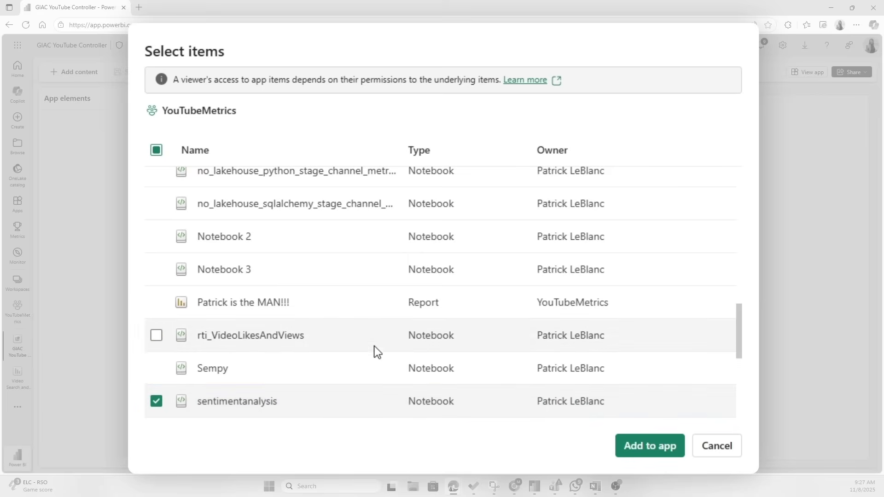
{"action": "scroll", "coordinate": [363, 361], "scroll_direction": "down", "scroll_amount": 6}
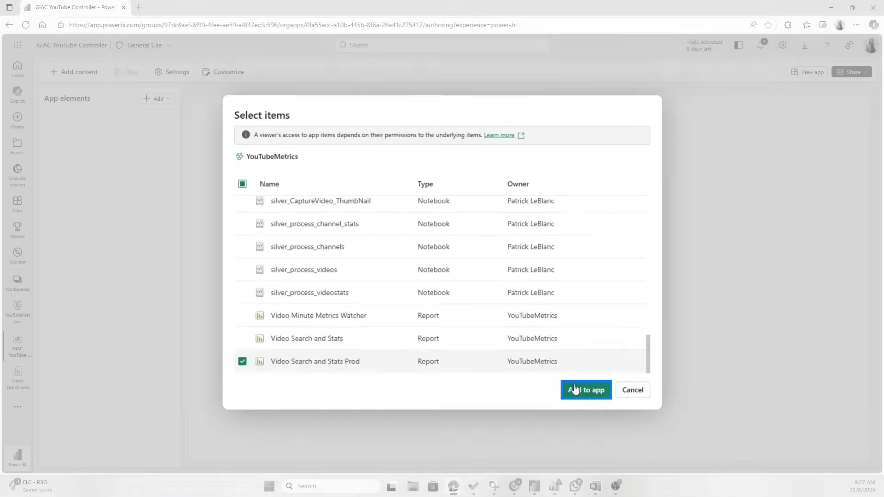
{"action": "left_click", "coordinate": [649, 446]}
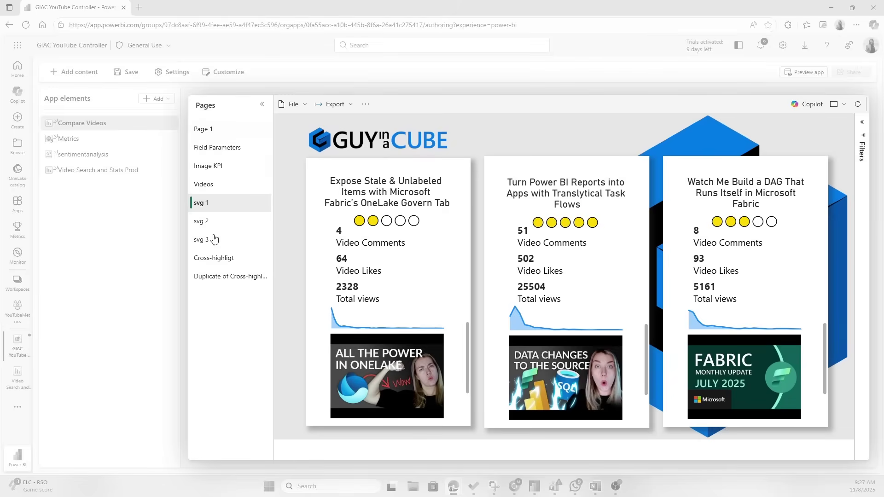
{"action": "left_click", "coordinate": [62, 139]}
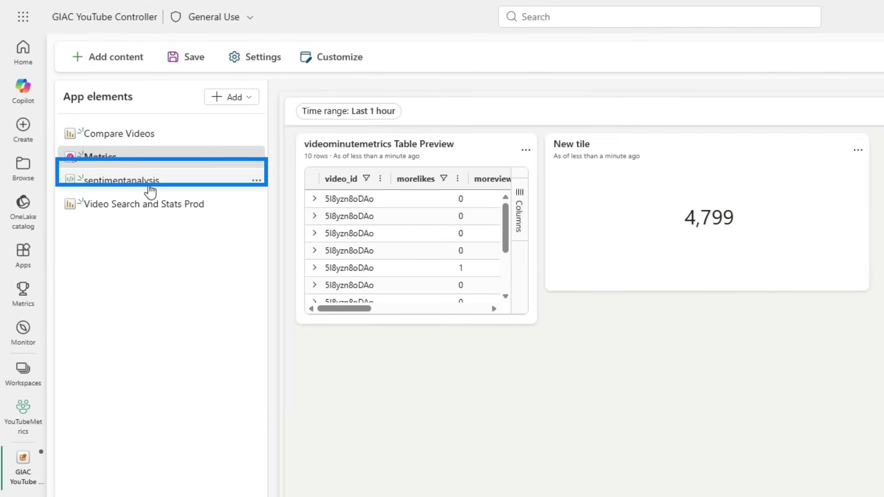
{"action": "left_click", "coordinate": [150, 190]}
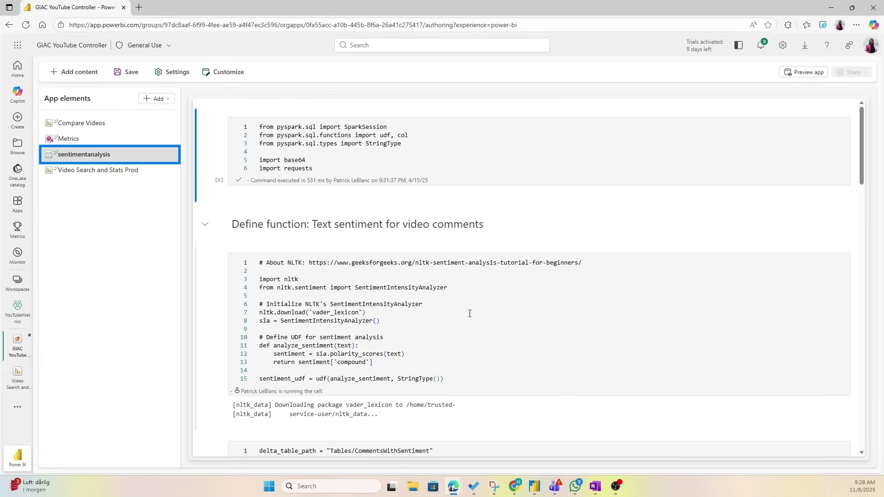
{"action": "scroll", "coordinate": [469, 314], "scroll_direction": "down", "scroll_amount": 6}
{"action": "scroll", "coordinate": [469, 316], "scroll_direction": "up", "scroll_amount": 4}
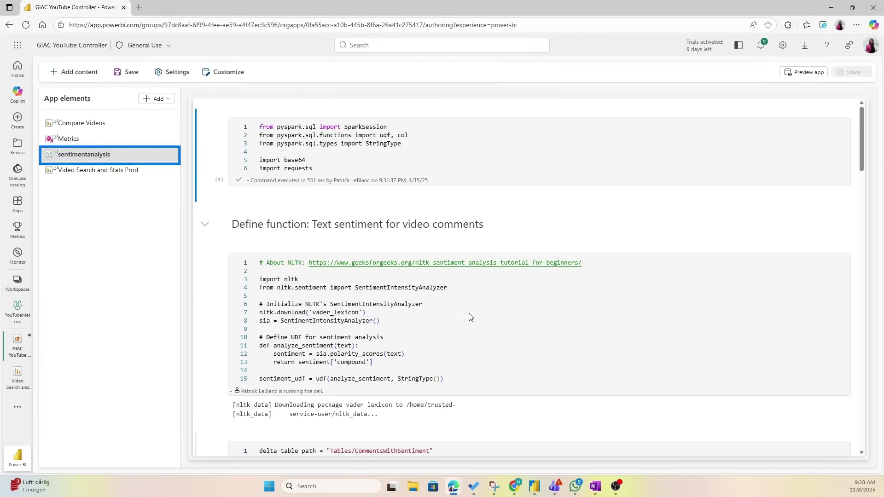
{"action": "left_click", "coordinate": [105, 172]}
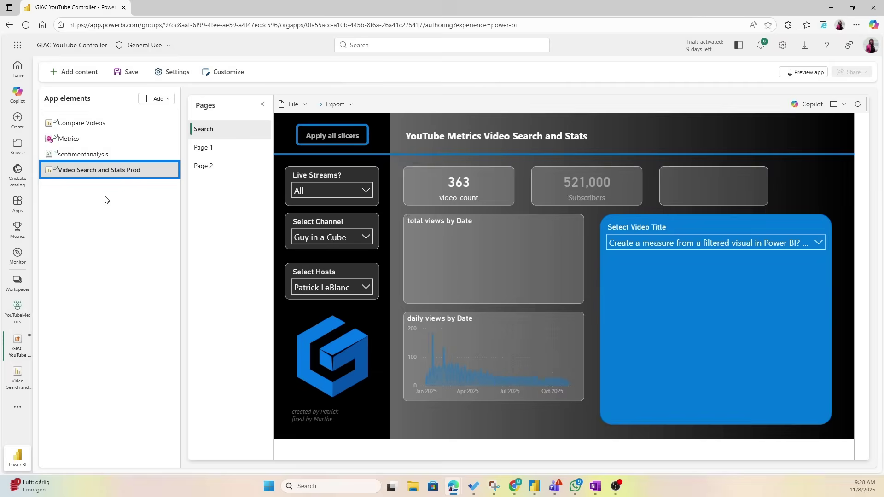
{"action": "left_click", "coordinate": [111, 129]}
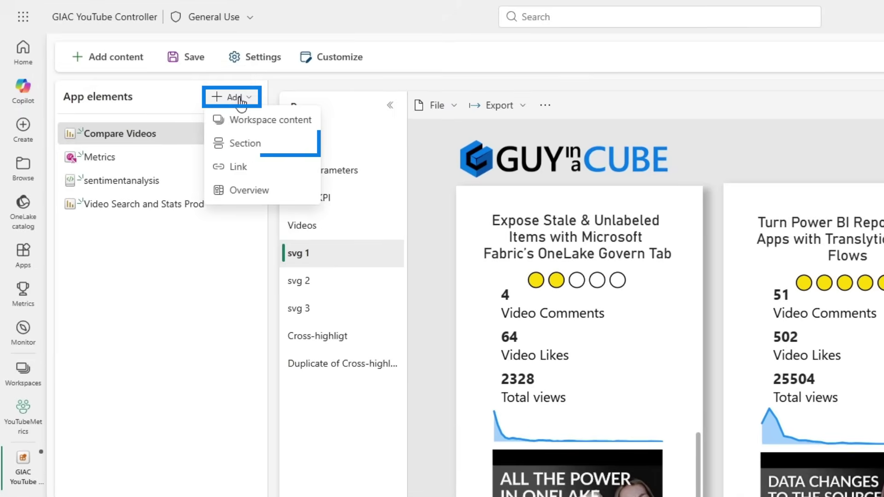
- Create two navigation sections named Reports and Notebooks
{"action": "left_click", "coordinate": [260, 145]}
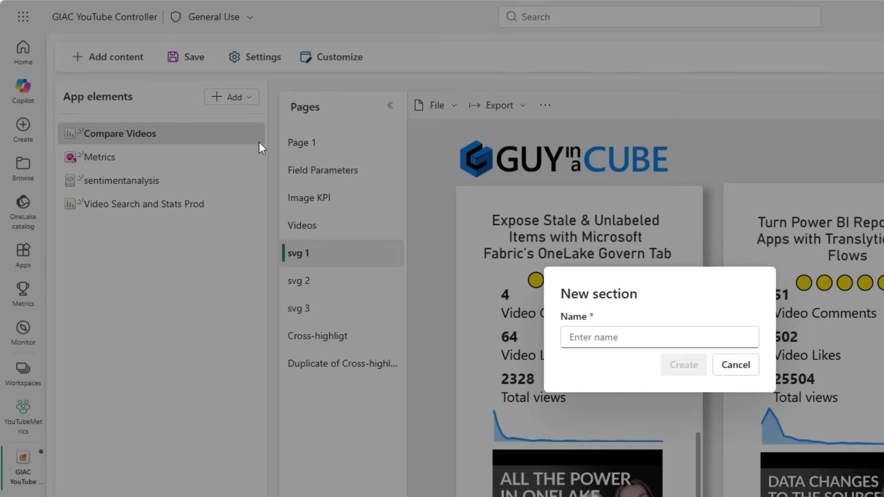
{"action": "type", "text": "Reports"}
{"action": "key", "text": "Return"}
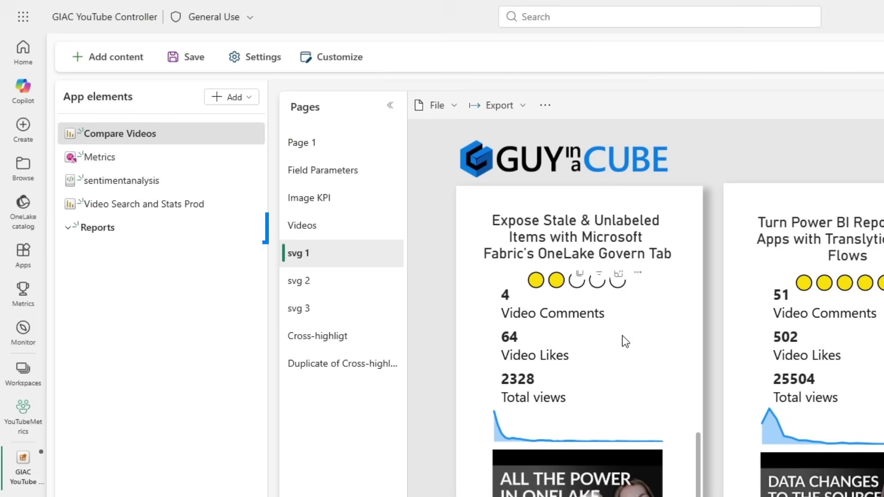
{"action": "left_click", "coordinate": [246, 142]}
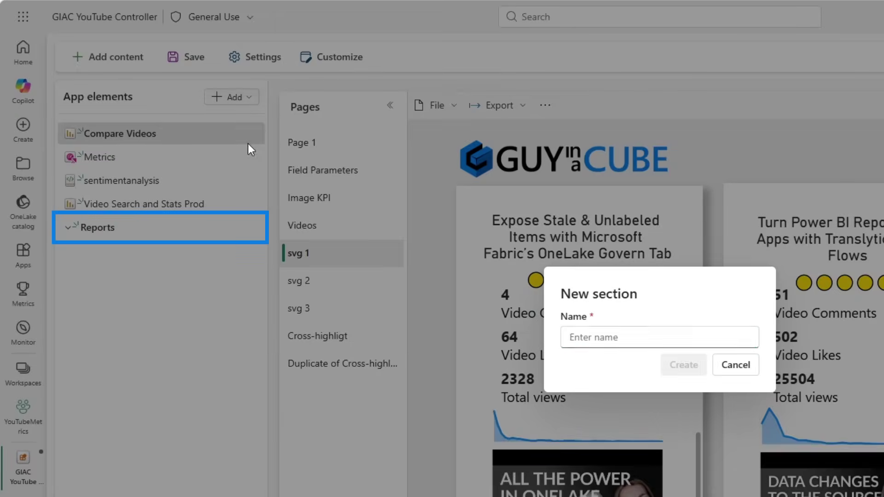
{"action": "type", "text": "Notebooks"}
{"action": "key", "text": "Return"}
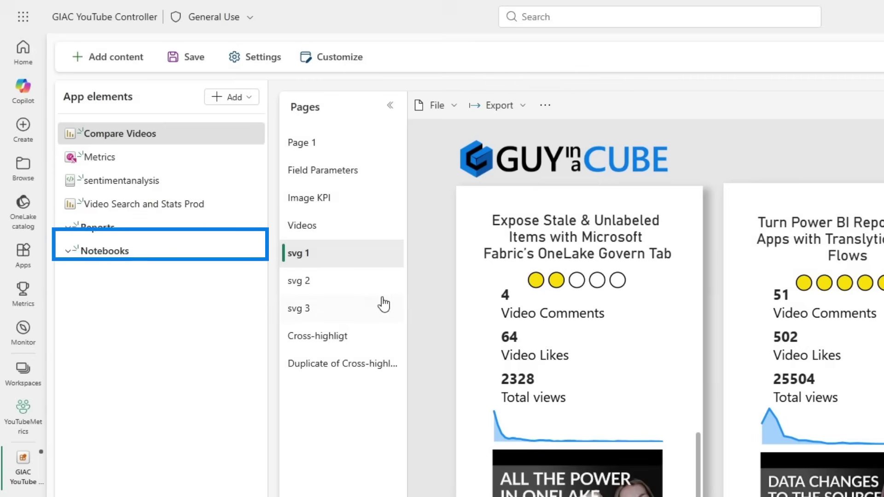
- Move Video Search and Stats Prod, Compare Videos and Metrics into Reports, and sentimentanalysis into Notebooks
{"action": "left_click", "coordinate": [256, 205]}
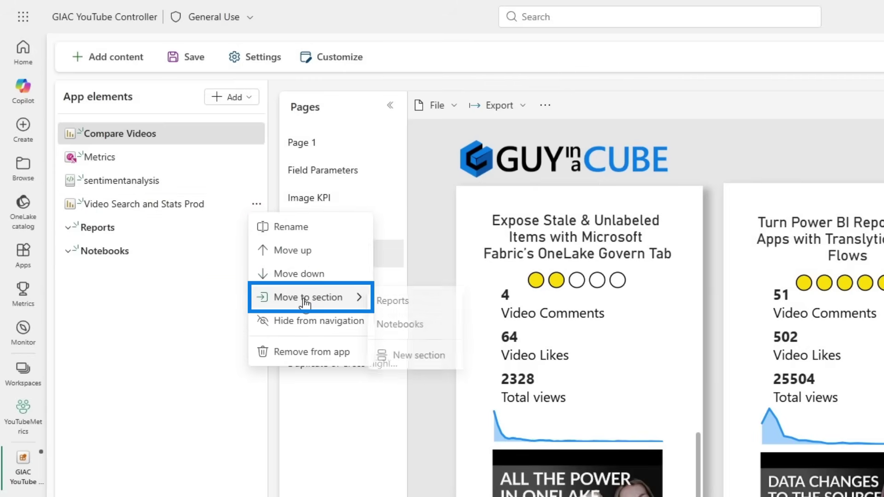
{"action": "left_click", "coordinate": [394, 301]}
{"action": "left_click", "coordinate": [257, 135]}
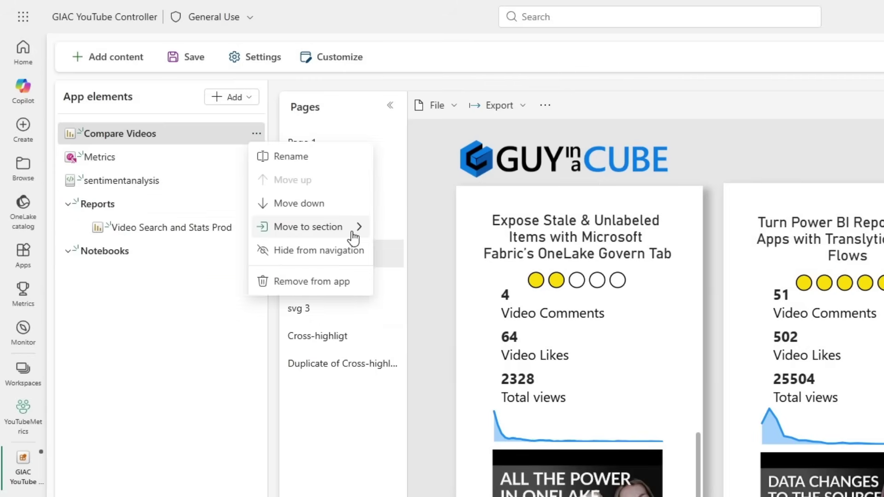
{"action": "left_click", "coordinate": [395, 230]}
{"action": "left_click", "coordinate": [257, 134]}
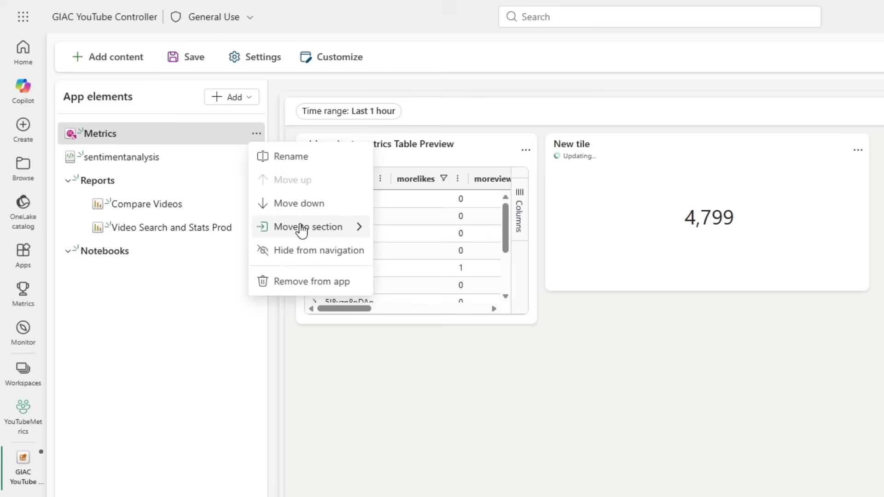
{"action": "left_click", "coordinate": [391, 230]}
{"action": "left_click", "coordinate": [255, 134]}
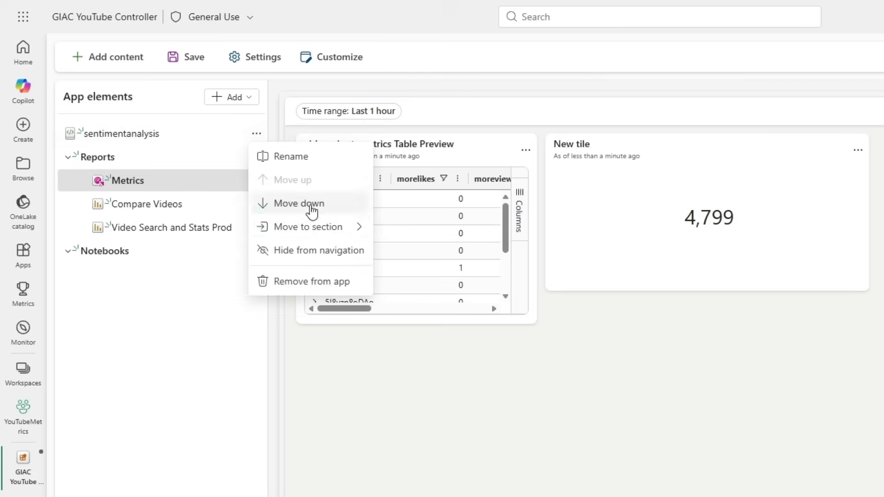
{"action": "left_click", "coordinate": [402, 254]}
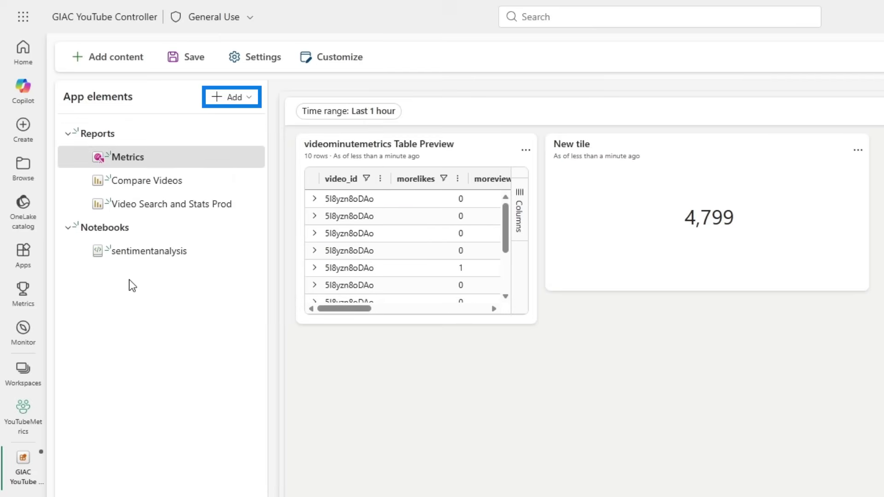
- Create a page named Overview and move it up to the top of the element list
{"action": "left_click", "coordinate": [247, 192]}
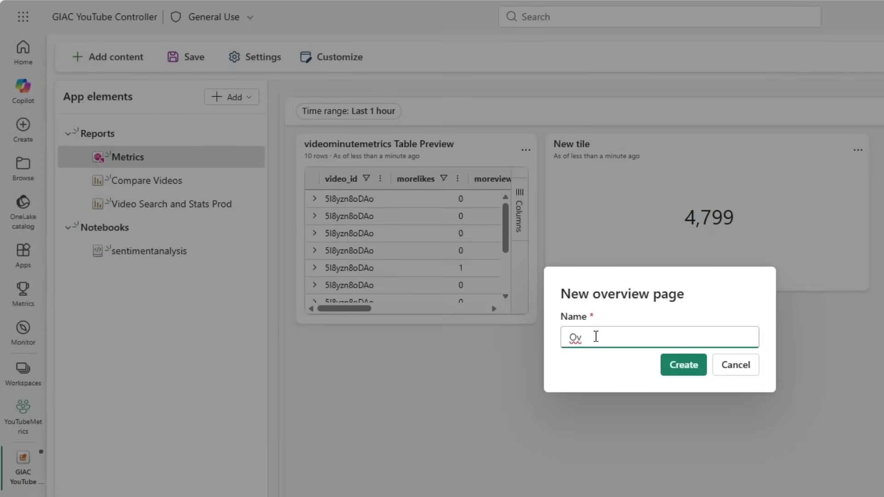
{"action": "type", "text": "Overview"}
{"action": "key", "text": "Return"}
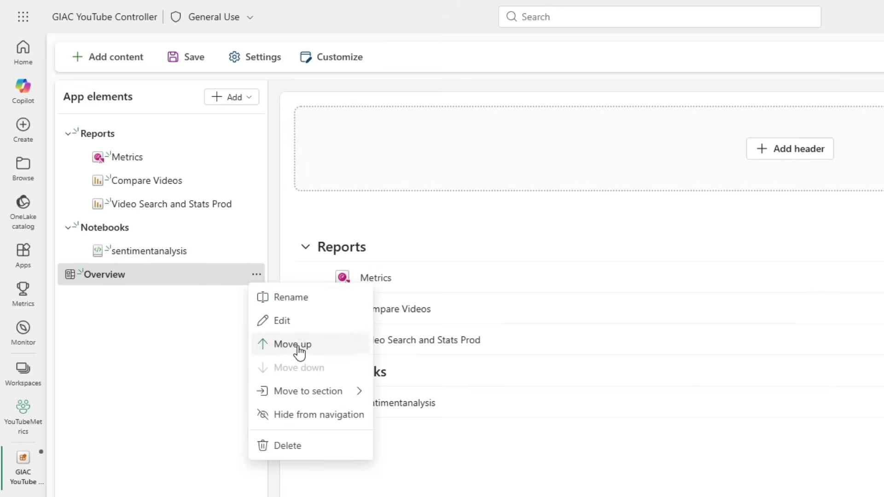
{"action": "left_click", "coordinate": [300, 353]}
{"action": "left_click", "coordinate": [285, 300]}
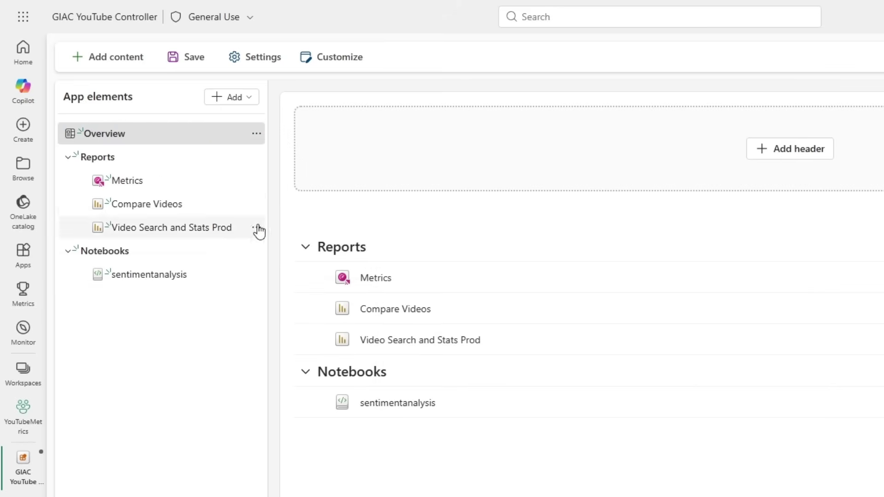
{"action": "left_click", "coordinate": [85, 138]}
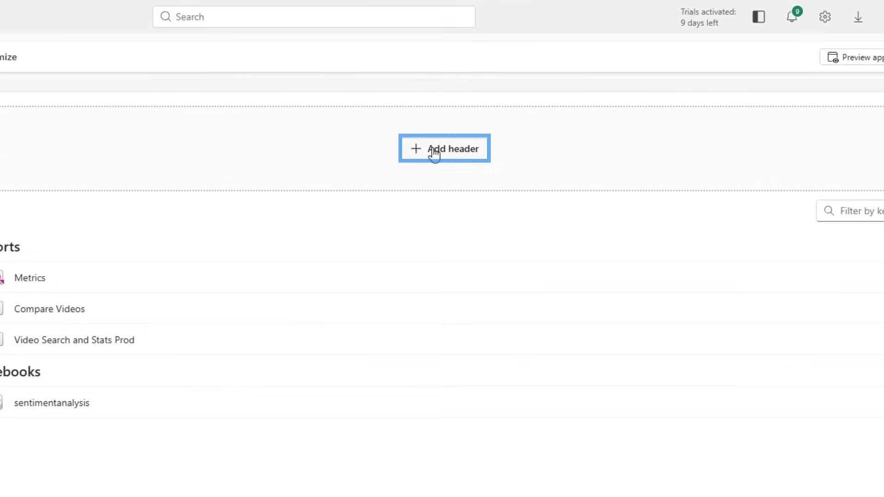
- Add a header titled 'GIAC YouTube Controlling All the Things' with a description line and the app theme background
{"action": "left_click", "coordinate": [434, 154]}
{"action": "type", "text": "GIAC YouTube Cont"}
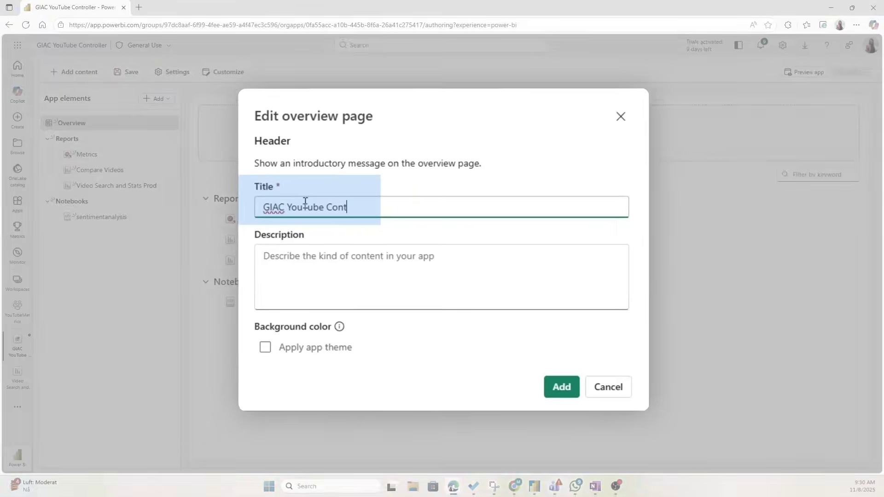
{"action": "type", "text": "rolling All the Things"}
{"action": "left_click", "coordinate": [346, 261]}
{"action": "type", "text": "Where Justin con"}
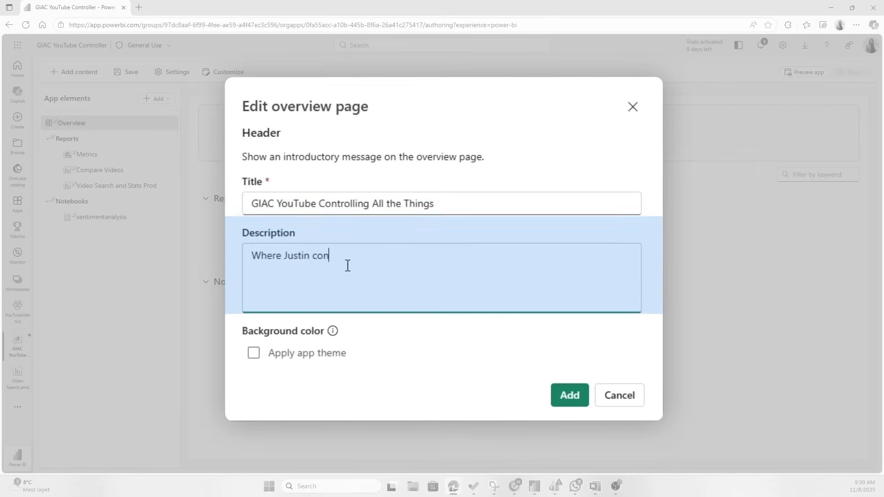
{"action": "type", "text": "trols the Guy in a Cube YouTube Statistic"}
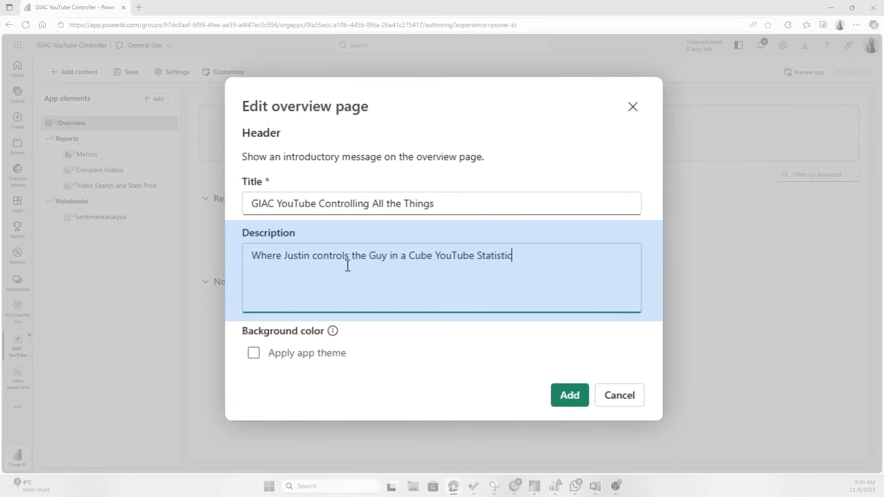
{"action": "type", "text": "s."}
{"action": "left_click", "coordinate": [253, 352]}
{"action": "mouse_move", "coordinate": [333, 338]}
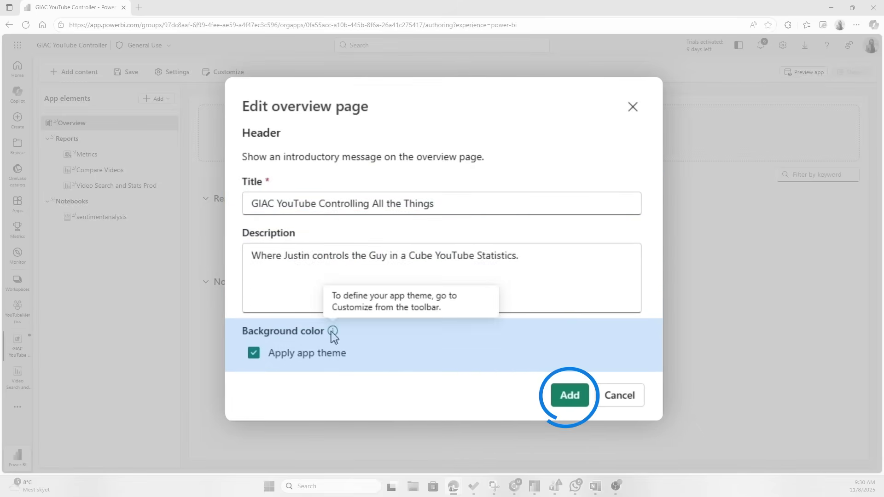
{"action": "left_click", "coordinate": [569, 395]}
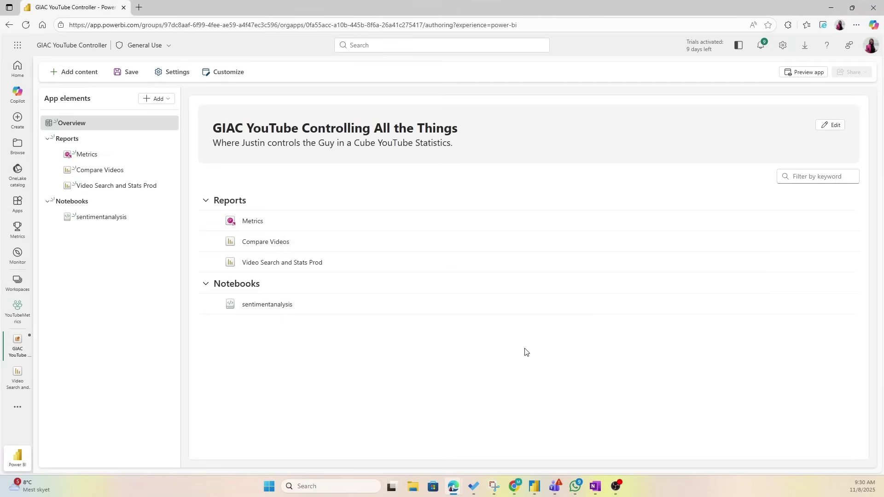
- Check the new header's title and description text on the Overview page
{"action": "left_click_drag", "start_coordinate": [212, 129], "coordinate": [483, 130]}
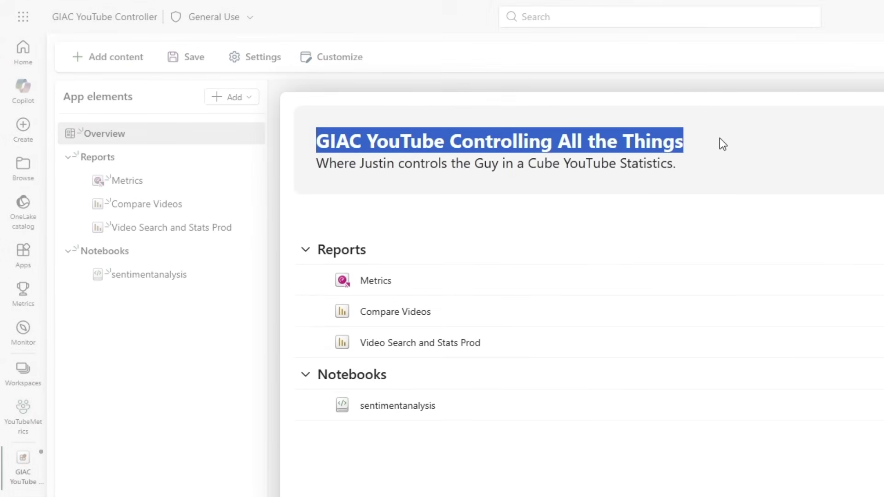
{"action": "left_click", "coordinate": [720, 140]}
{"action": "left_click_drag", "start_coordinate": [708, 164], "coordinate": [314, 171]}
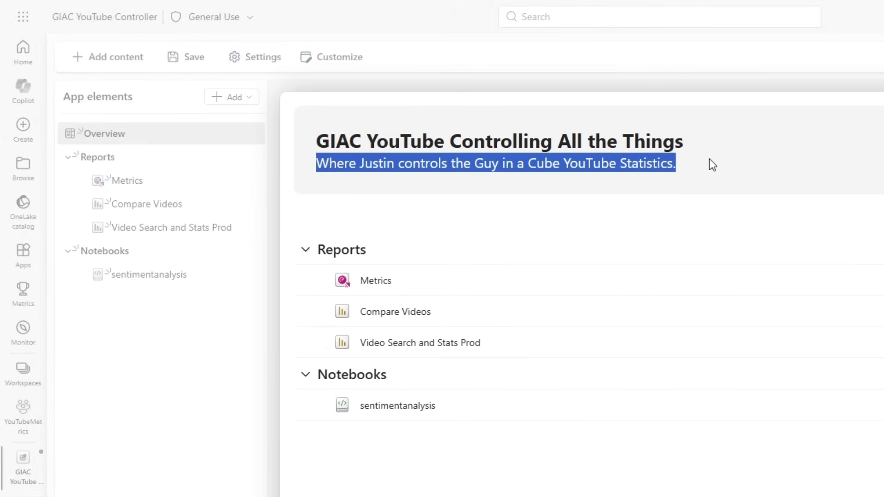
{"action": "left_click", "coordinate": [729, 164]}
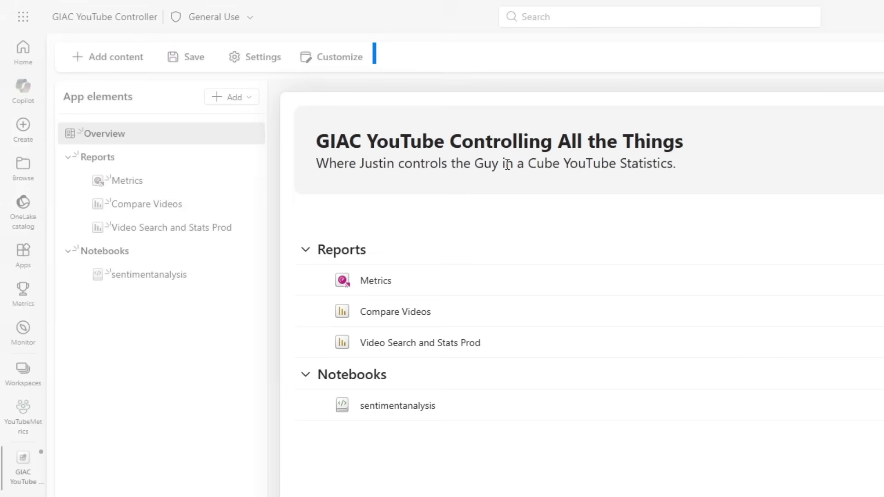
{"action": "left_click", "coordinate": [339, 63]}
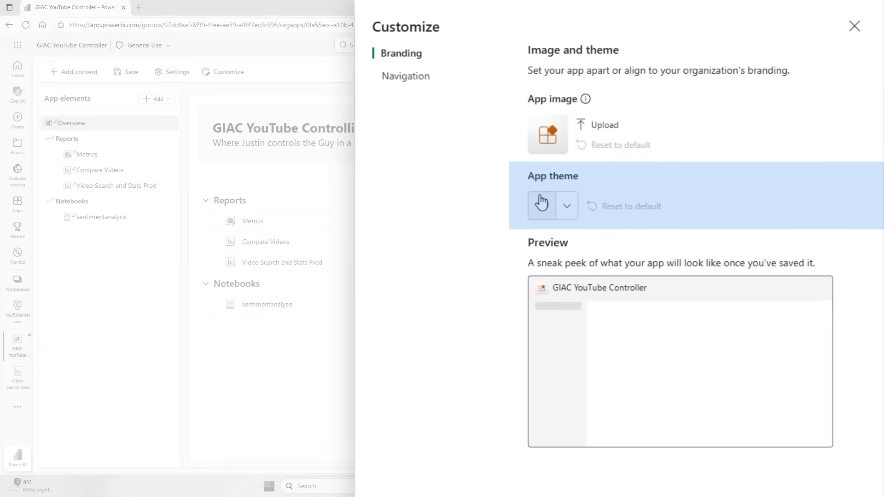
- Upload the cube logo as the app image and set the theme colour to 026FC4
{"action": "left_click", "coordinate": [611, 124]}
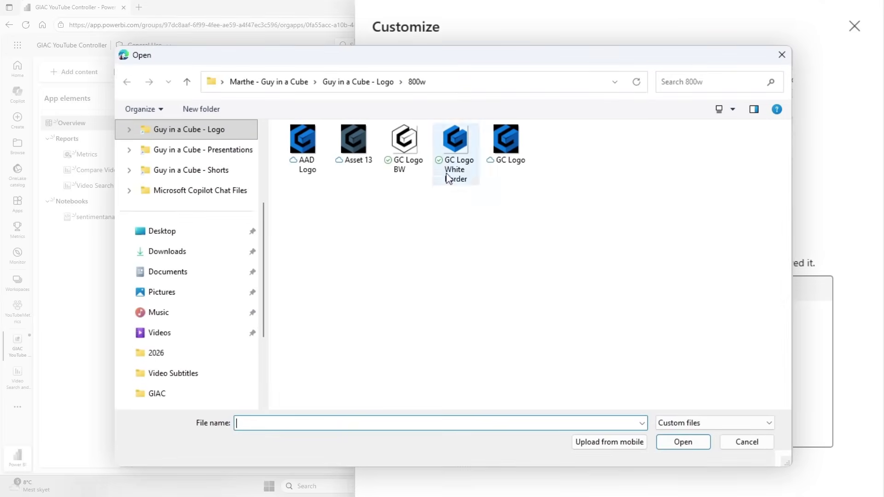
{"action": "left_click", "coordinate": [404, 143]}
{"action": "left_click", "coordinate": [688, 441]}
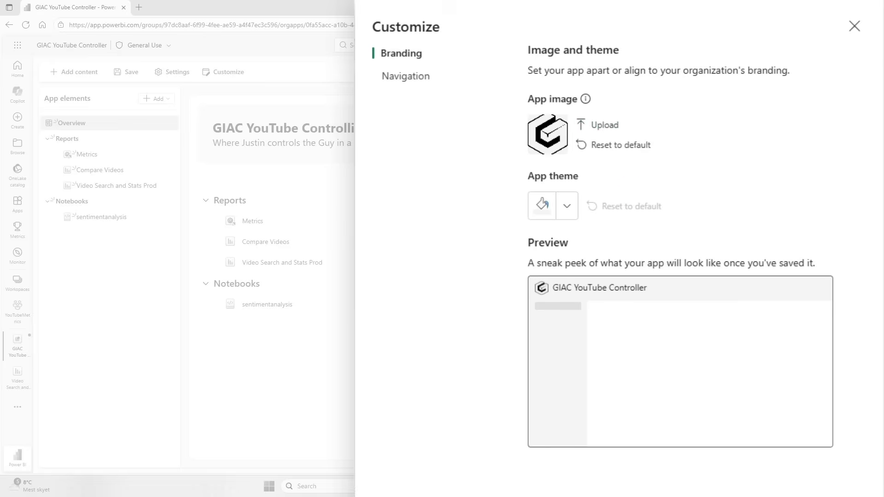
{"action": "left_click", "coordinate": [570, 210]}
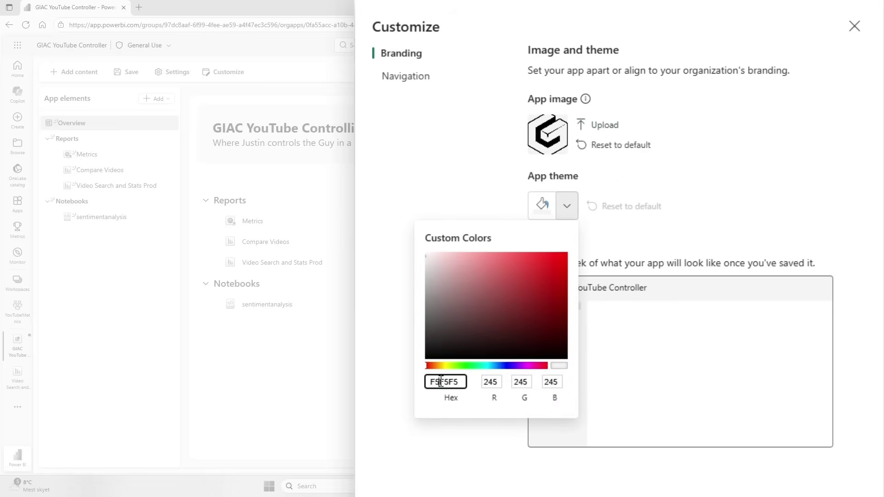
{"action": "type", "text": "026FC4"}
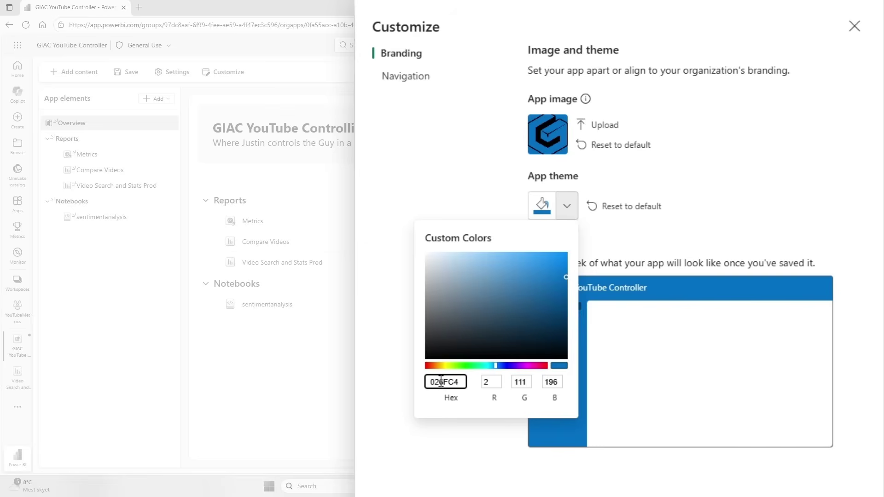
{"action": "left_click", "coordinate": [763, 175]}
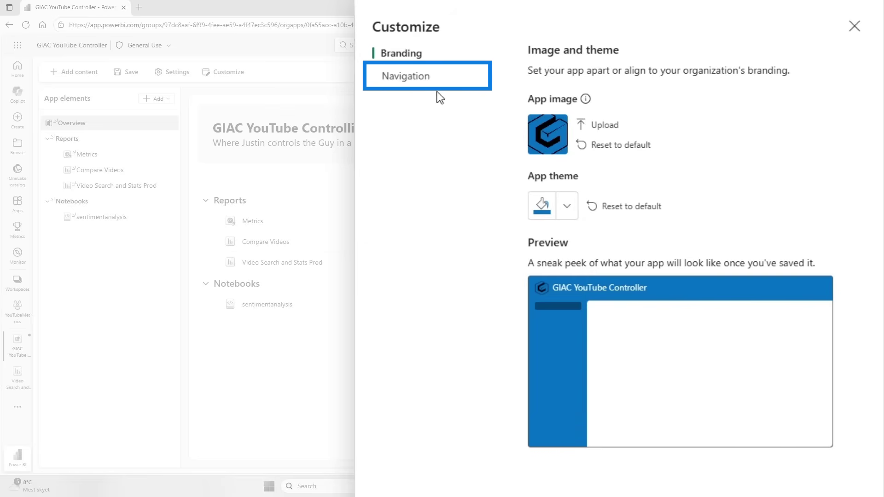
- Switch to separate app and report page navigation and apply the customisation
{"action": "left_click", "coordinate": [414, 81]}
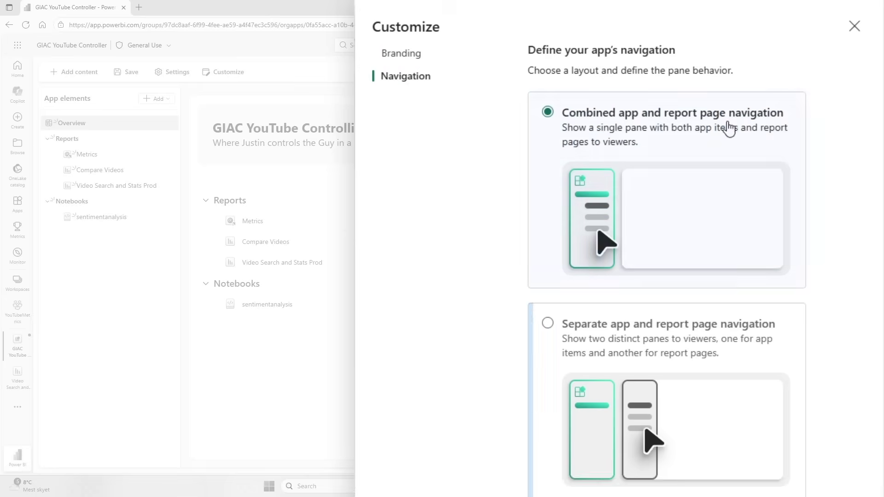
{"action": "scroll", "coordinate": [572, 299], "scroll_direction": "down", "scroll_amount": 3}
{"action": "left_click", "coordinate": [554, 192]}
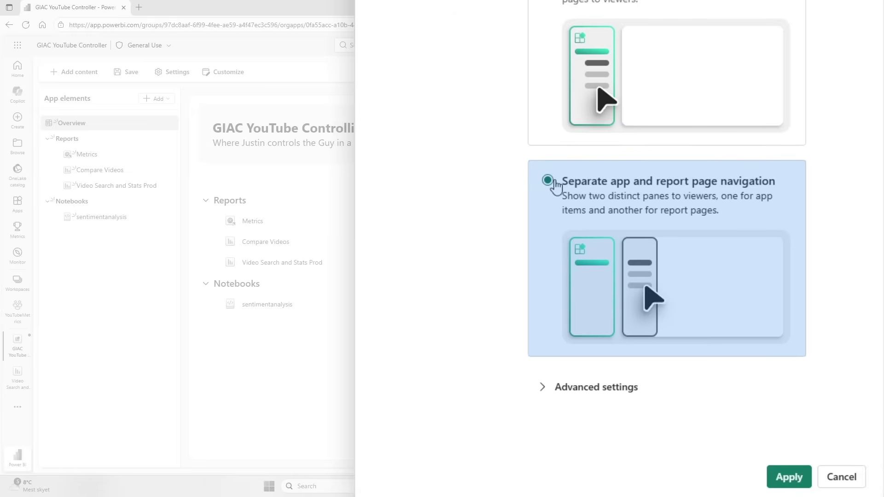
{"action": "left_click", "coordinate": [566, 392]}
{"action": "scroll", "coordinate": [645, 278], "scroll_direction": "down", "scroll_amount": 3}
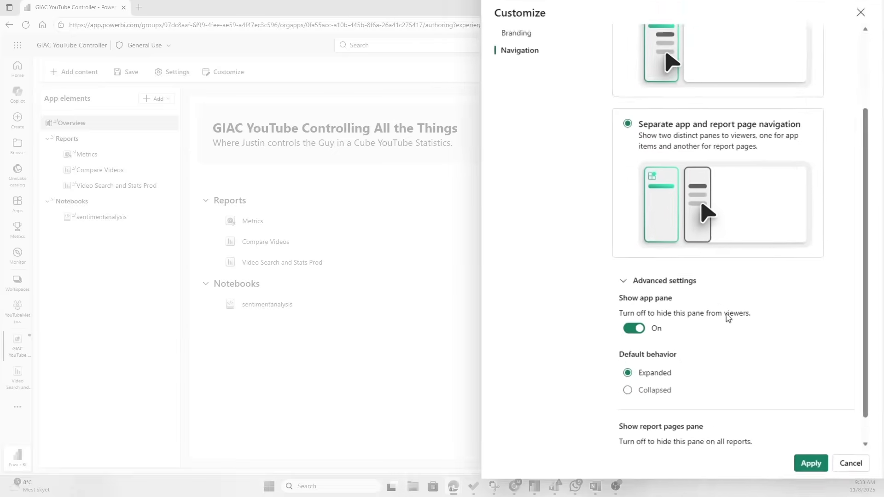
{"action": "scroll", "coordinate": [758, 391], "scroll_direction": "up", "scroll_amount": 3}
{"action": "left_click", "coordinate": [821, 457]}
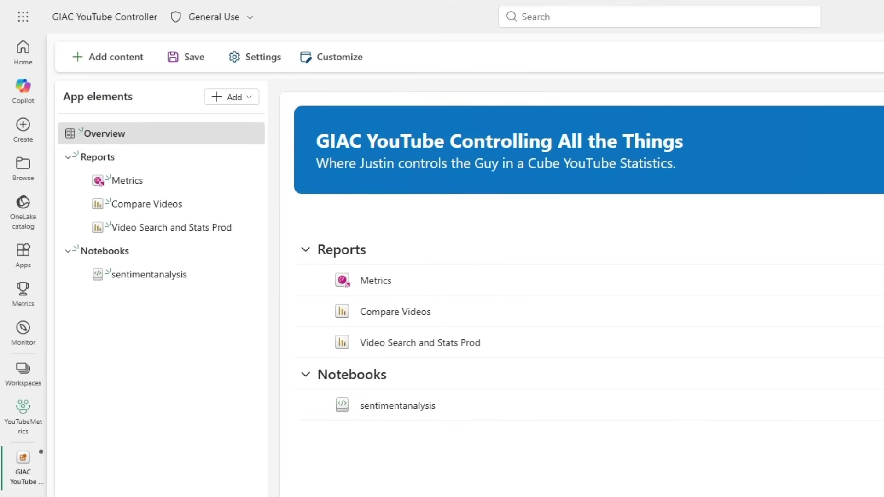
- Review the app's About, Sensitivity label, Endorsement and Tags settings
{"action": "left_click", "coordinate": [250, 60]}
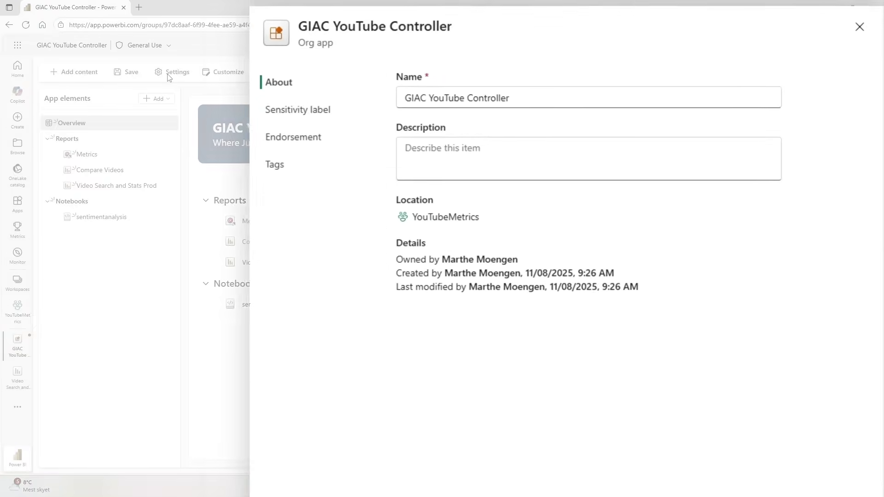
{"action": "left_click", "coordinate": [271, 111]}
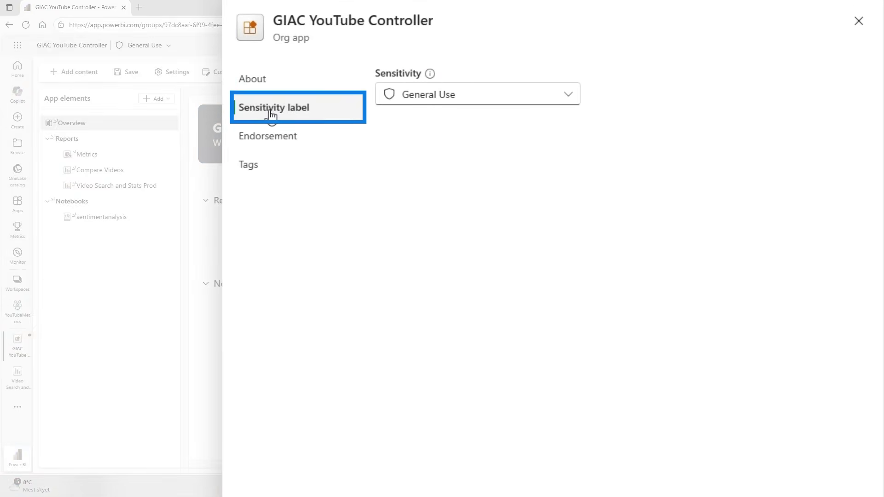
{"action": "left_click", "coordinate": [272, 135]}
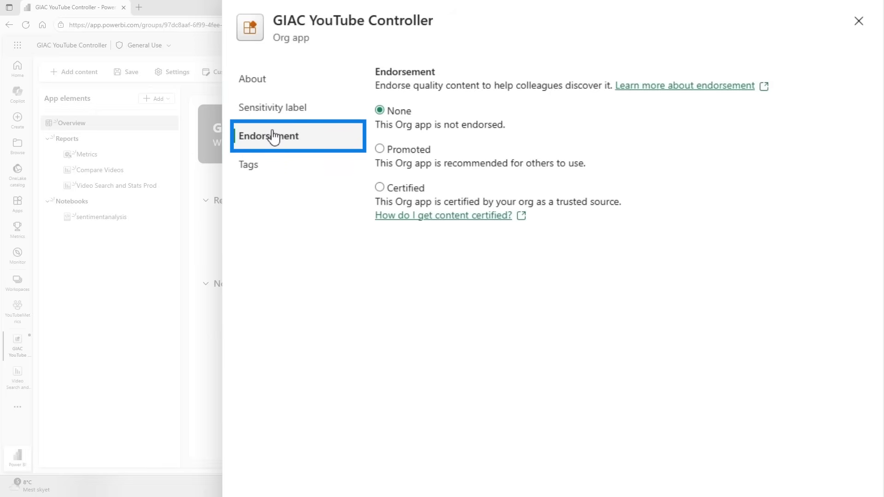
{"action": "left_click", "coordinate": [280, 169]}
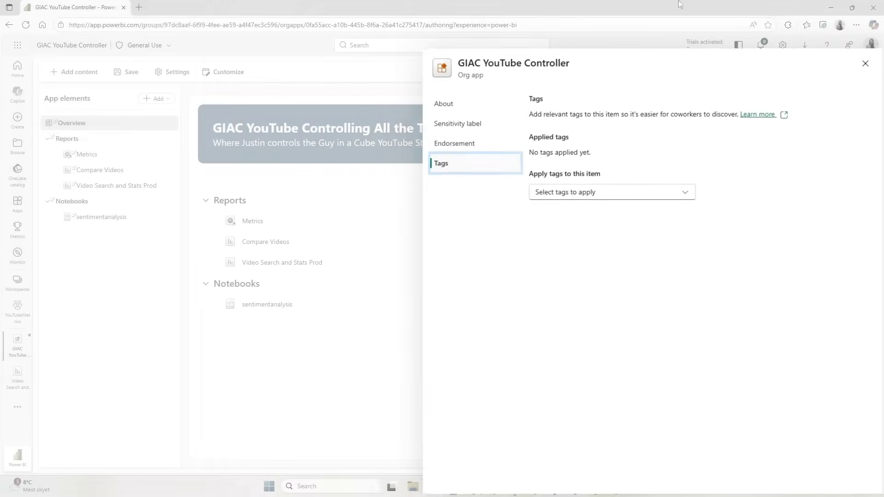
- Preview the GIAC YouTube Controller app as a viewer would see it
{"action": "left_click", "coordinate": [801, 71]}
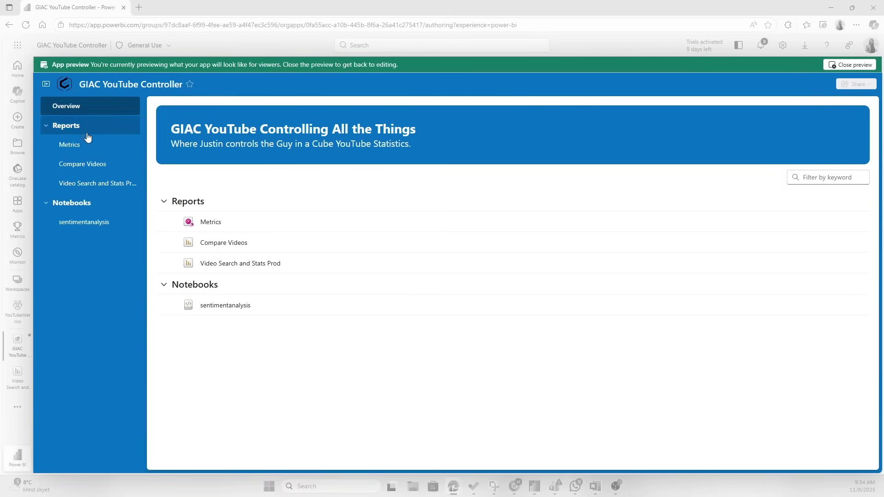
- Add a link named Enjoy with the pasted YouTube embed URL, embedded inside the app
{"action": "left_click", "coordinate": [849, 65]}
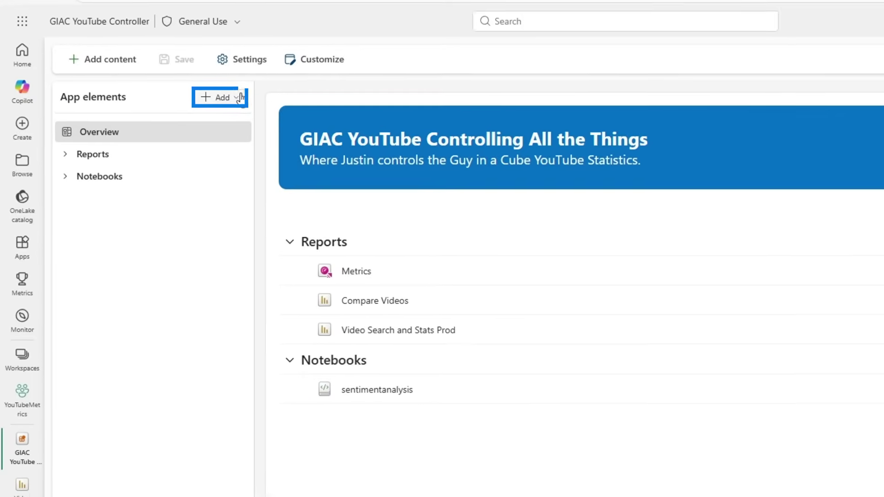
{"action": "left_click", "coordinate": [166, 98]}
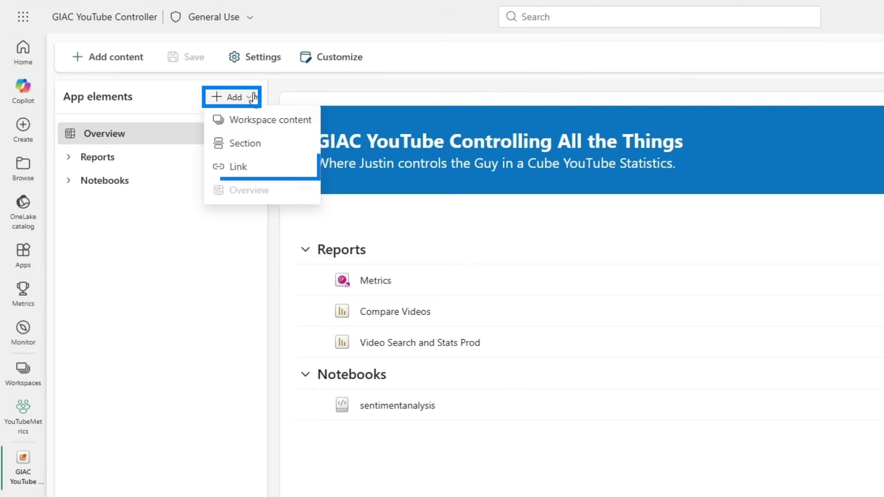
{"action": "left_click", "coordinate": [248, 169]}
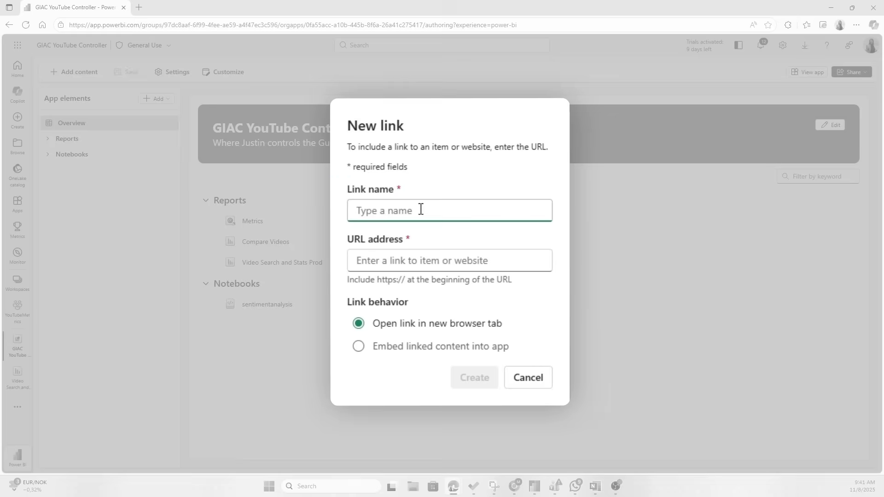
{"action": "type", "text": "Enjoy"}
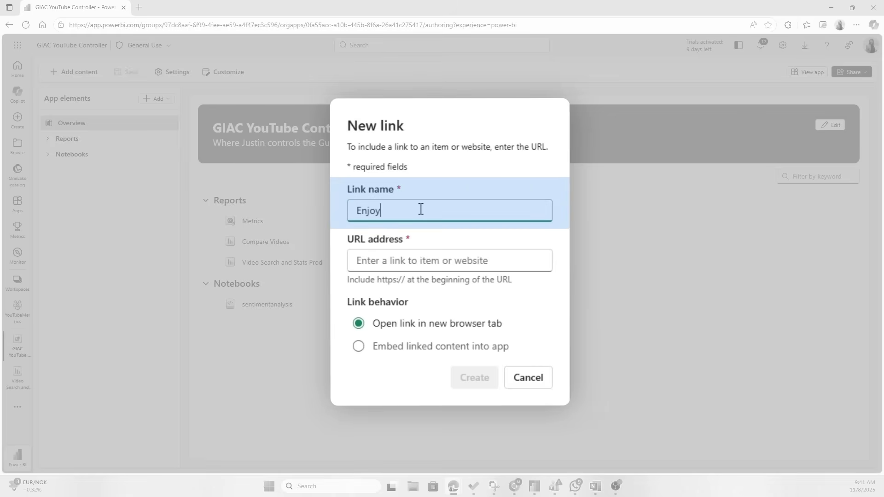
{"action": "left_click", "coordinate": [386, 261]}
{"action": "type", "text": "https://www.youtube.com/embed/dQw4w9WgXcQ"}
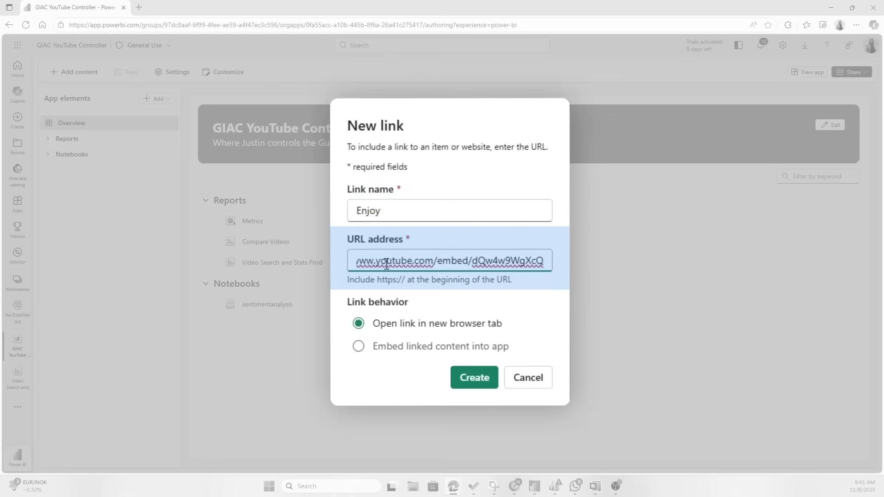
{"action": "left_click", "coordinate": [396, 347]}
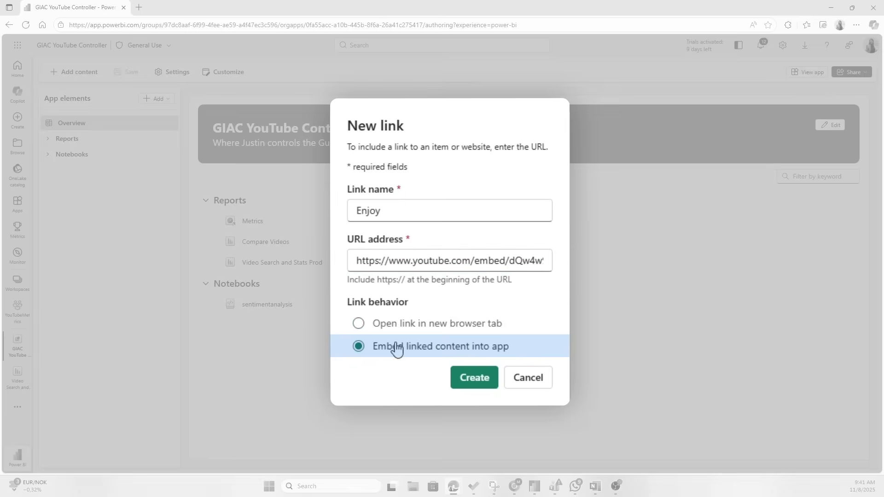
{"action": "left_click", "coordinate": [468, 375]}
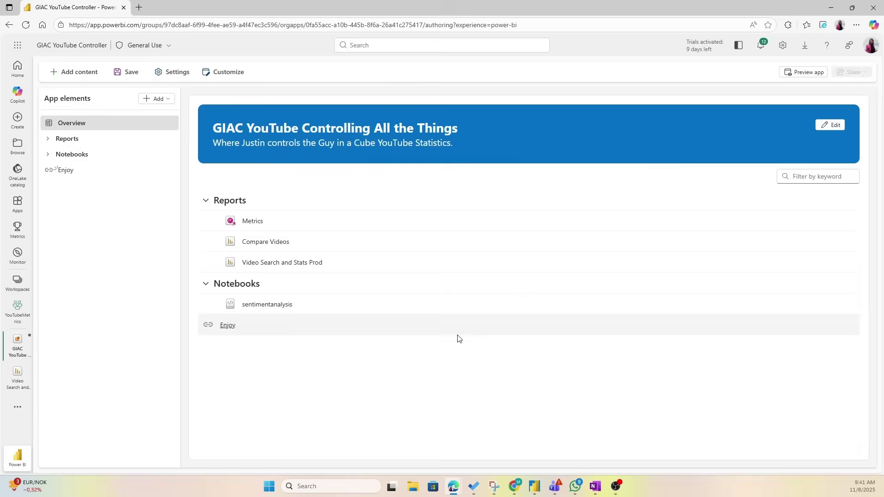
{"action": "left_click", "coordinate": [62, 171]}
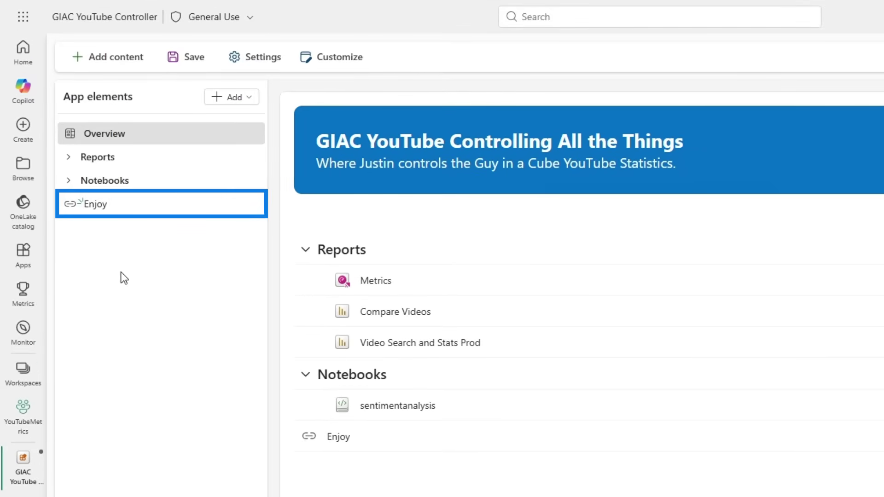
- Save the app, then grant the colleague view access without resharing permission
{"action": "left_click", "coordinate": [188, 59]}
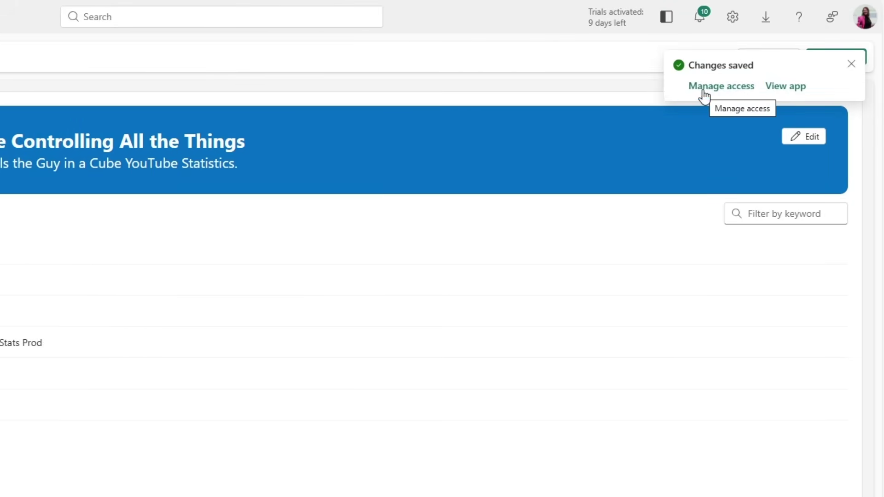
{"action": "left_click", "coordinate": [849, 67]}
{"action": "left_click", "coordinate": [858, 63]}
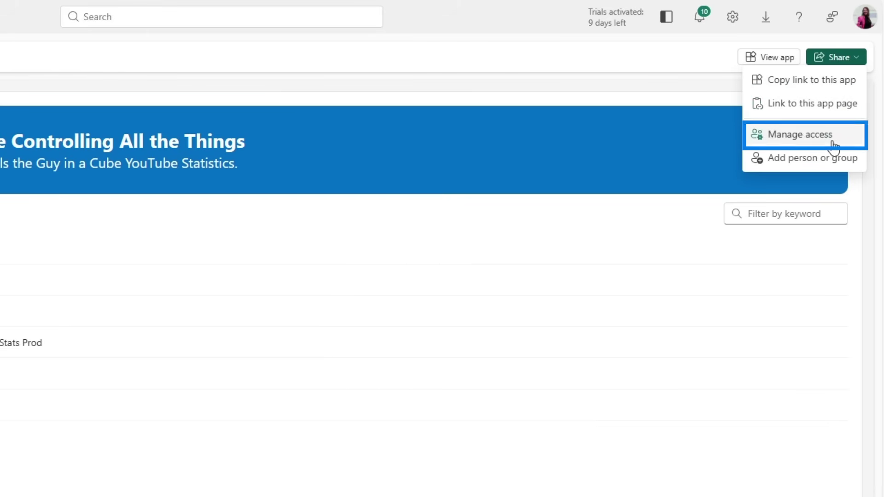
{"action": "left_click", "coordinate": [813, 161]}
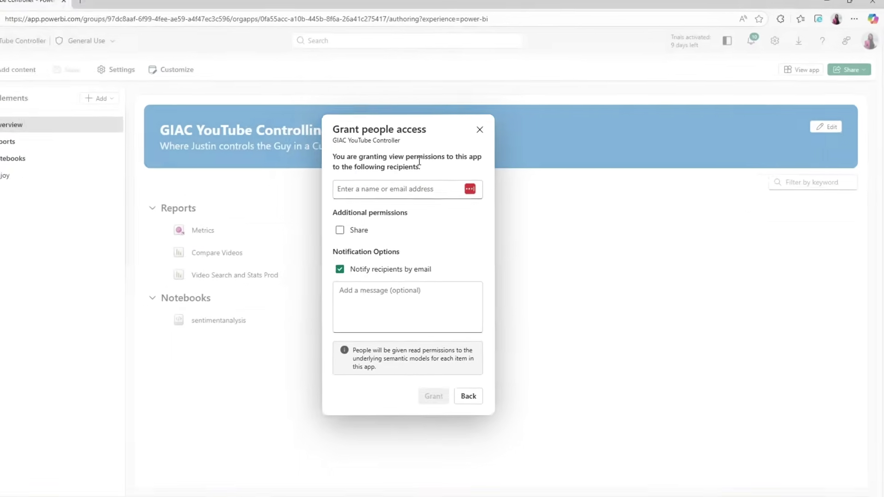
{"action": "type", "text": "Ju"}
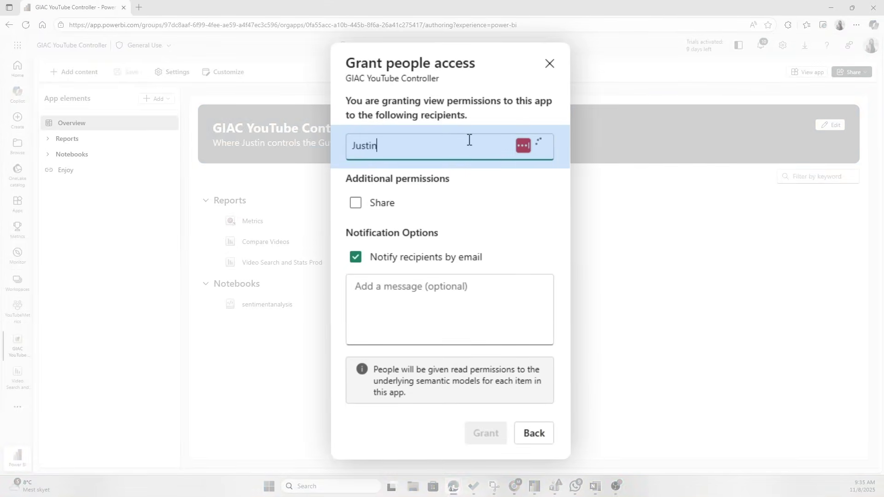
{"action": "type", "text": "stin"}
{"action": "left_click", "coordinate": [460, 182]}
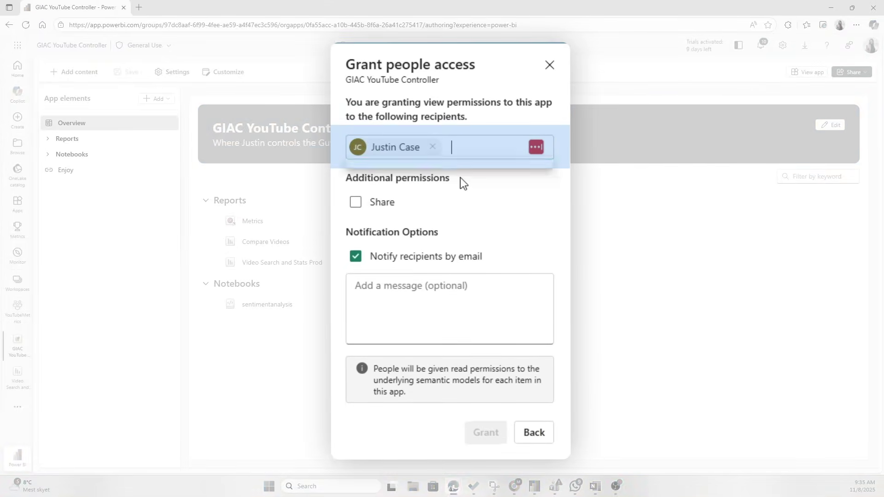
{"action": "left_click", "coordinate": [355, 204]}
{"action": "left_click", "coordinate": [485, 432]}
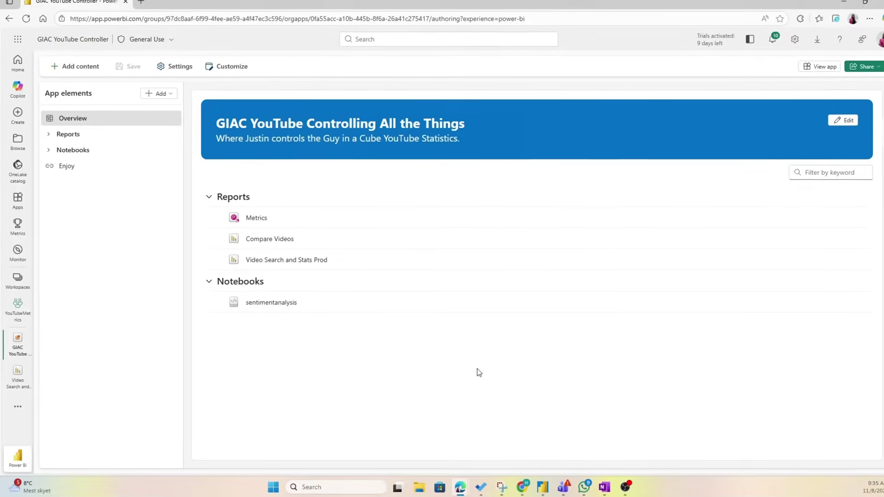
{"action": "left_click", "coordinate": [17, 305]}
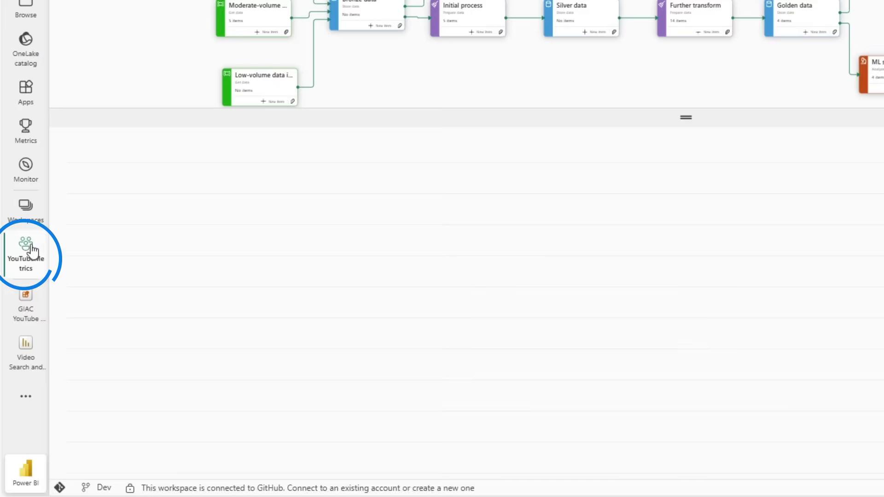
- Open Manage permissions for the GIAC YouTube Controller org app in YouTubeMetrics
{"action": "scroll", "coordinate": [195, 276], "scroll_direction": "down", "scroll_amount": 6}
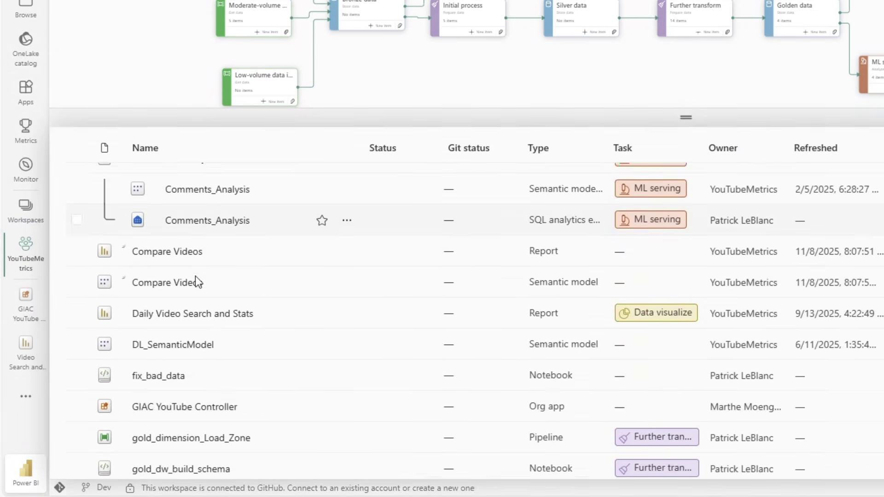
{"action": "left_click", "coordinate": [161, 344]}
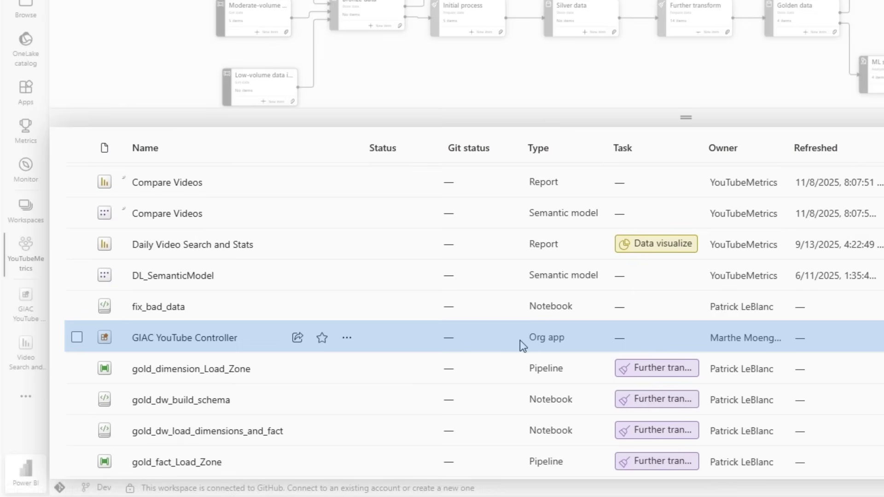
{"action": "left_click", "coordinate": [353, 342]}
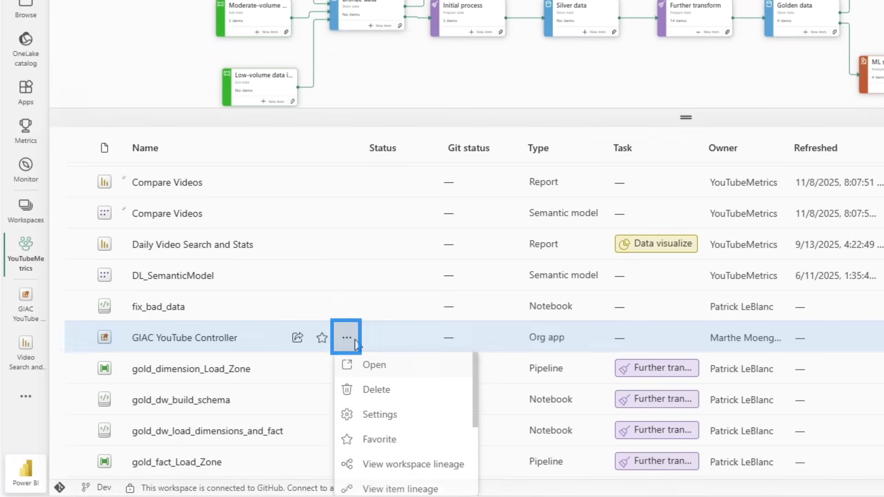
{"action": "scroll", "coordinate": [405, 454], "scroll_direction": "down", "scroll_amount": 3}
{"action": "left_click", "coordinate": [407, 460]}
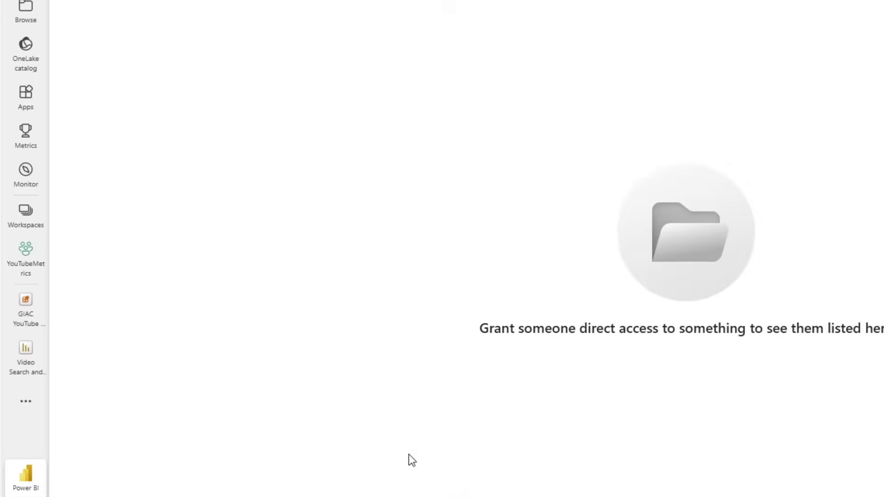
{"action": "left_click_drag", "start_coordinate": [215, 369], "coordinate": [121, 222]}
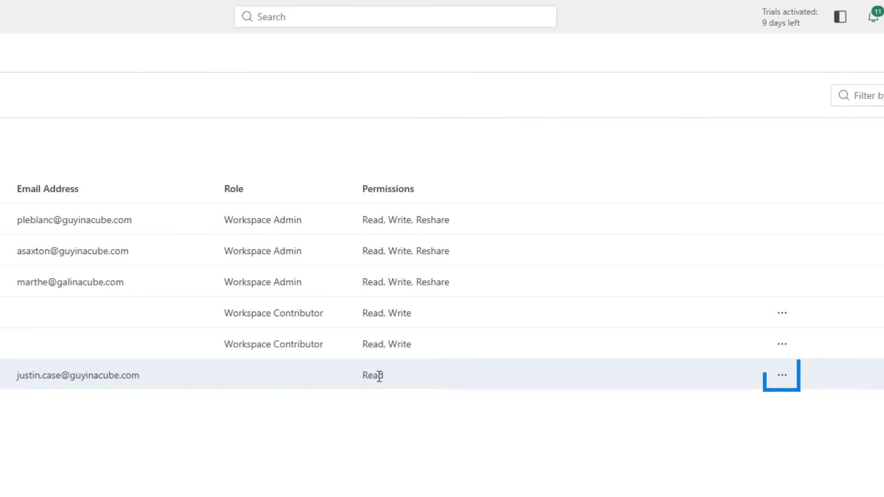
- Add reshare to the colleague's access so it reads Read, Reshare
{"action": "left_click", "coordinate": [610, 375]}
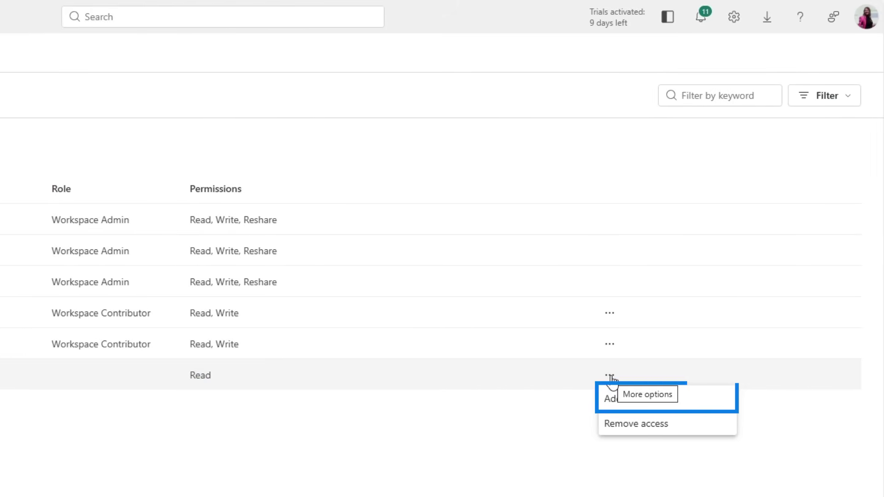
{"action": "left_click", "coordinate": [668, 404]}
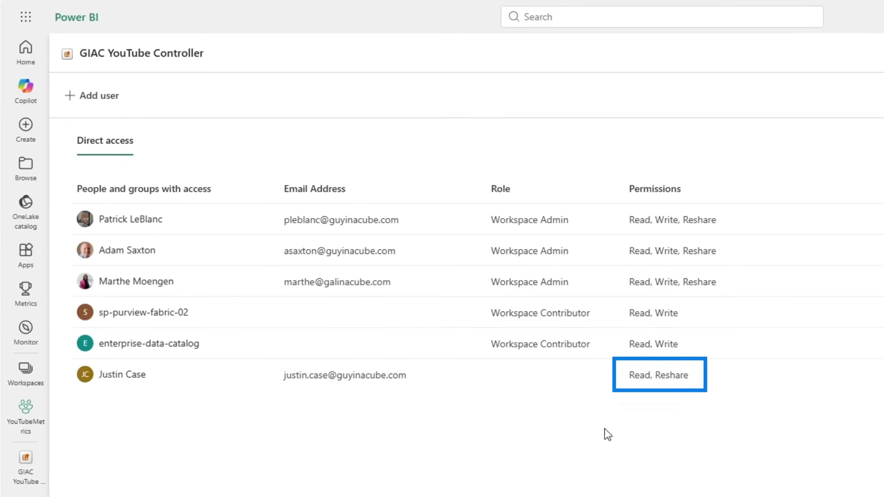
{"action": "left_click_drag", "start_coordinate": [460, 284], "coordinate": [445, 289]}
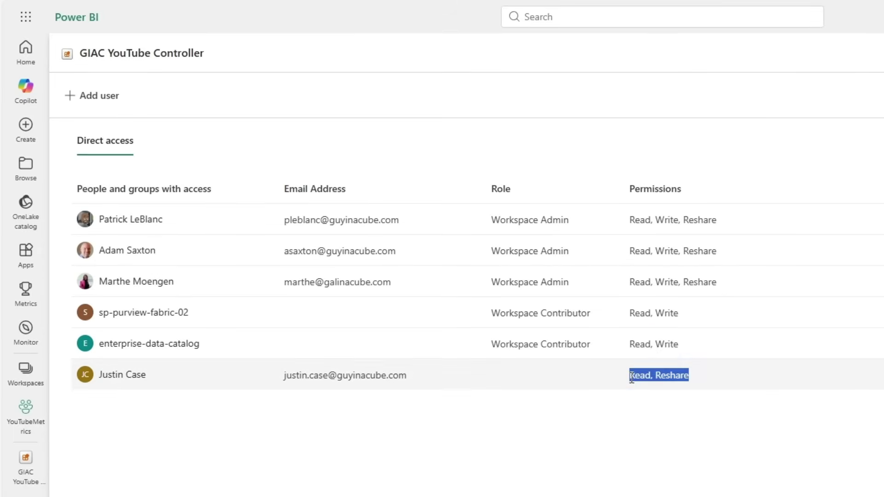
{"action": "left_click", "coordinate": [653, 425]}
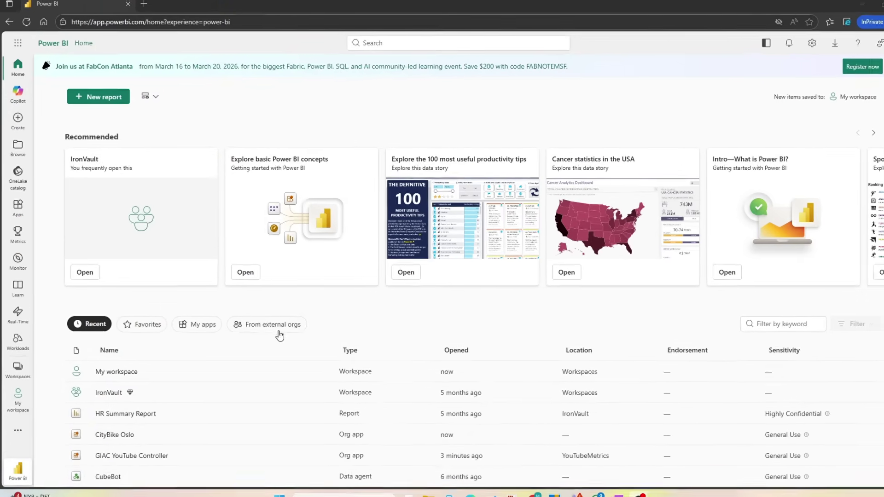
- From Apps, open GIAC YouTube Controller and view the Video Search and Stats report and sentimentanalysis notebook
{"action": "left_click", "coordinate": [17, 203]}
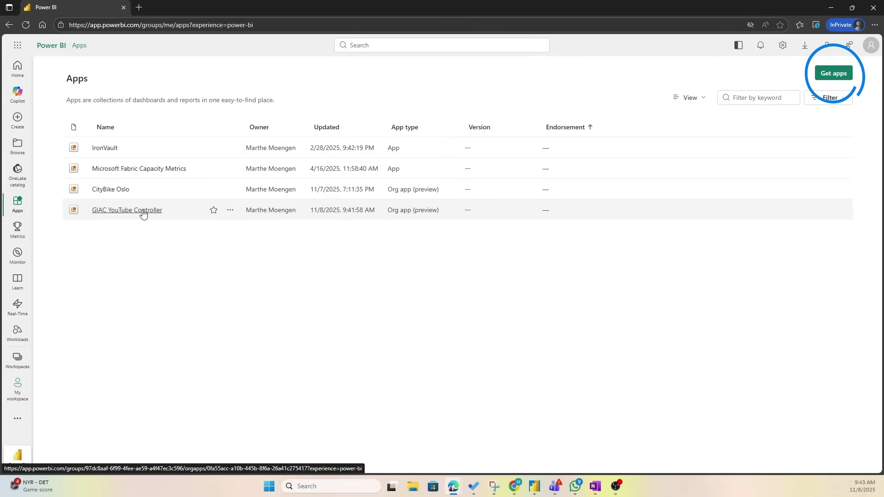
{"action": "left_click", "coordinate": [831, 77]}
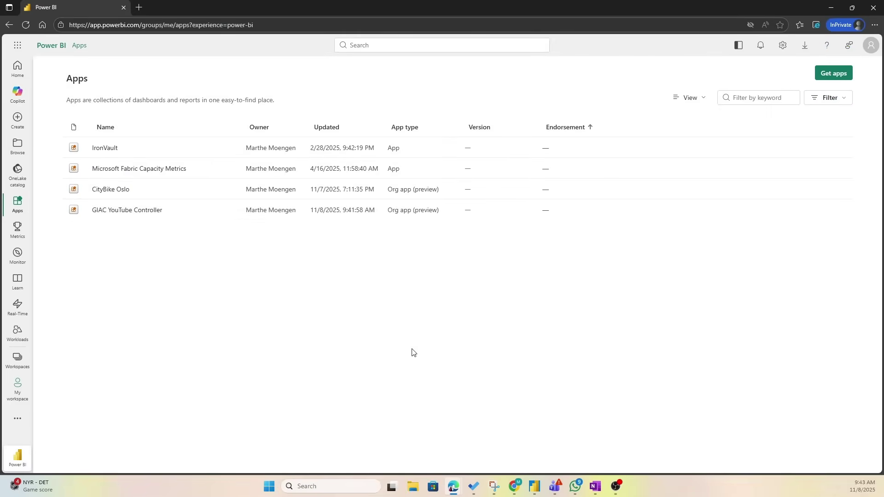
{"action": "left_click", "coordinate": [150, 212]}
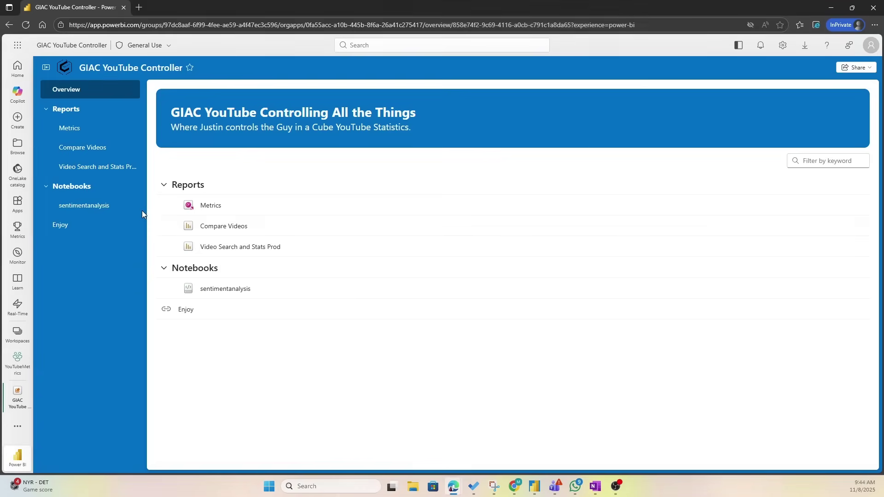
{"action": "left_click", "coordinate": [91, 163]}
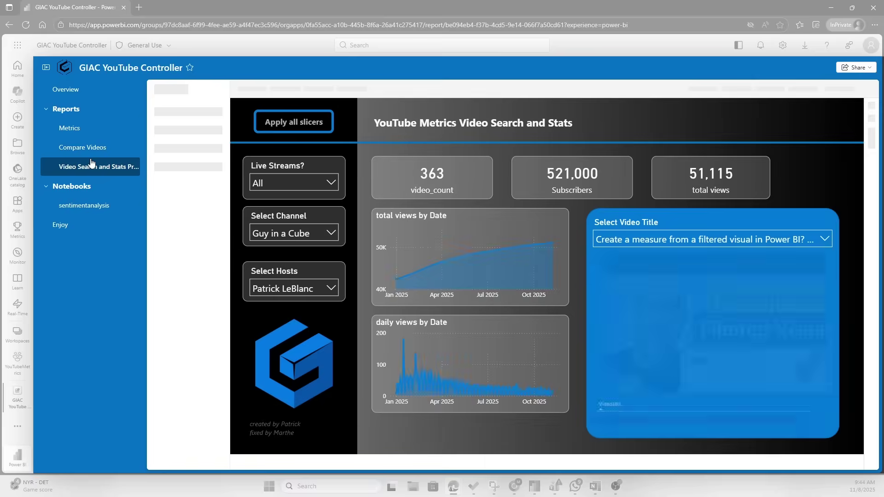
{"action": "left_click", "coordinate": [84, 207]}
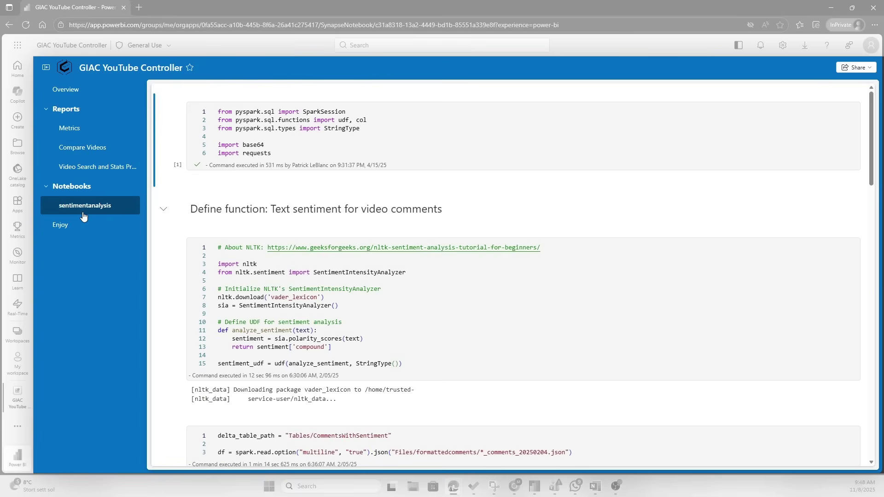